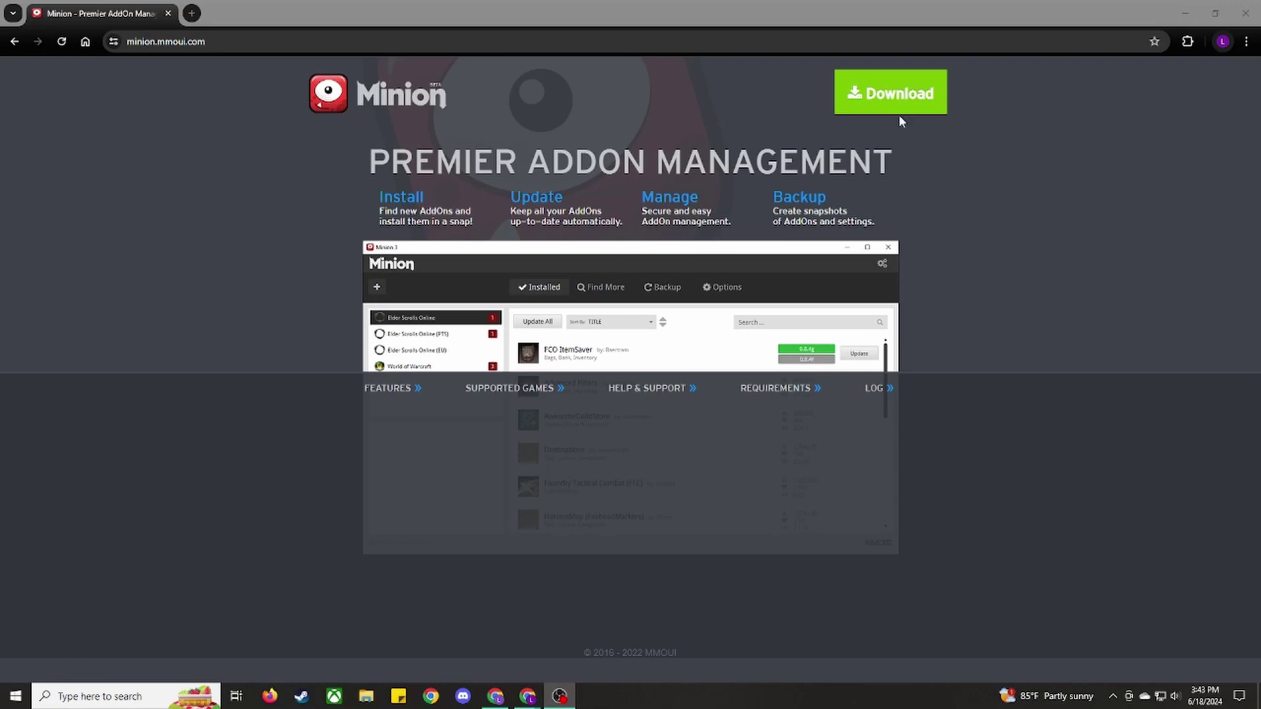
Step: Download the 64-bit Windows version of Minion and run the downloaded installer Minion3.0.12.exe
left_click(910, 96)
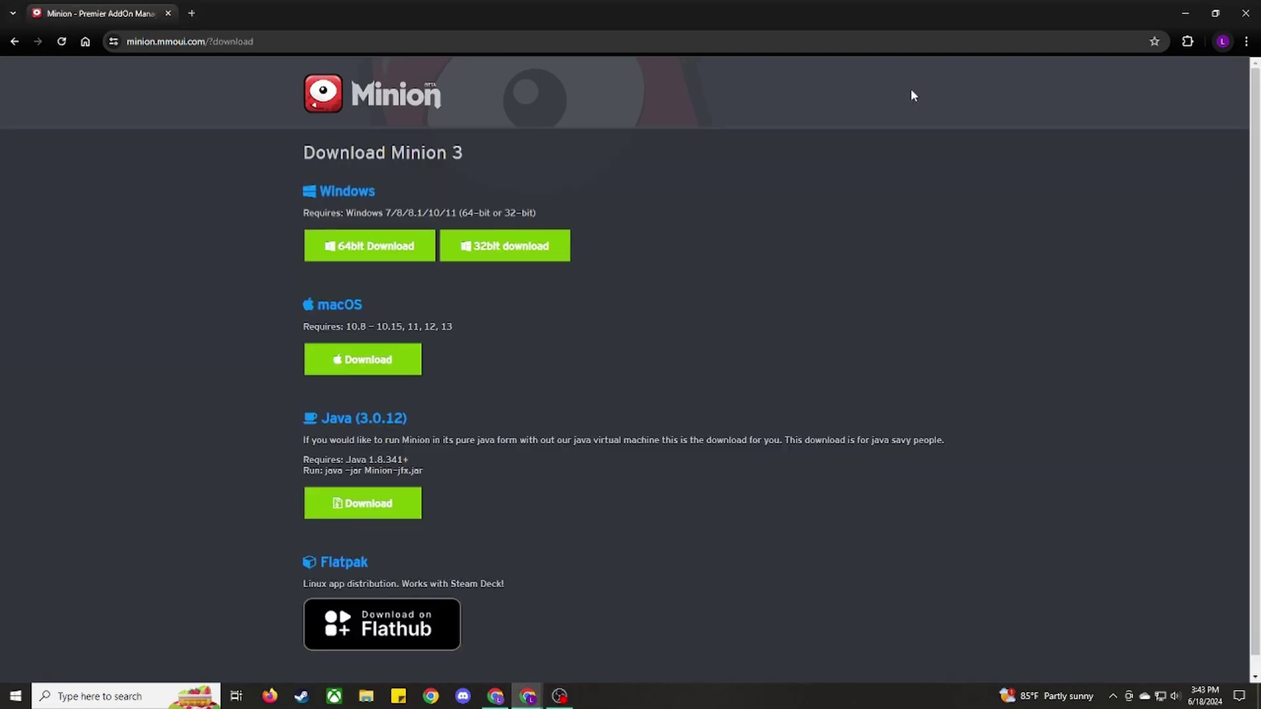
left_click(359, 255)
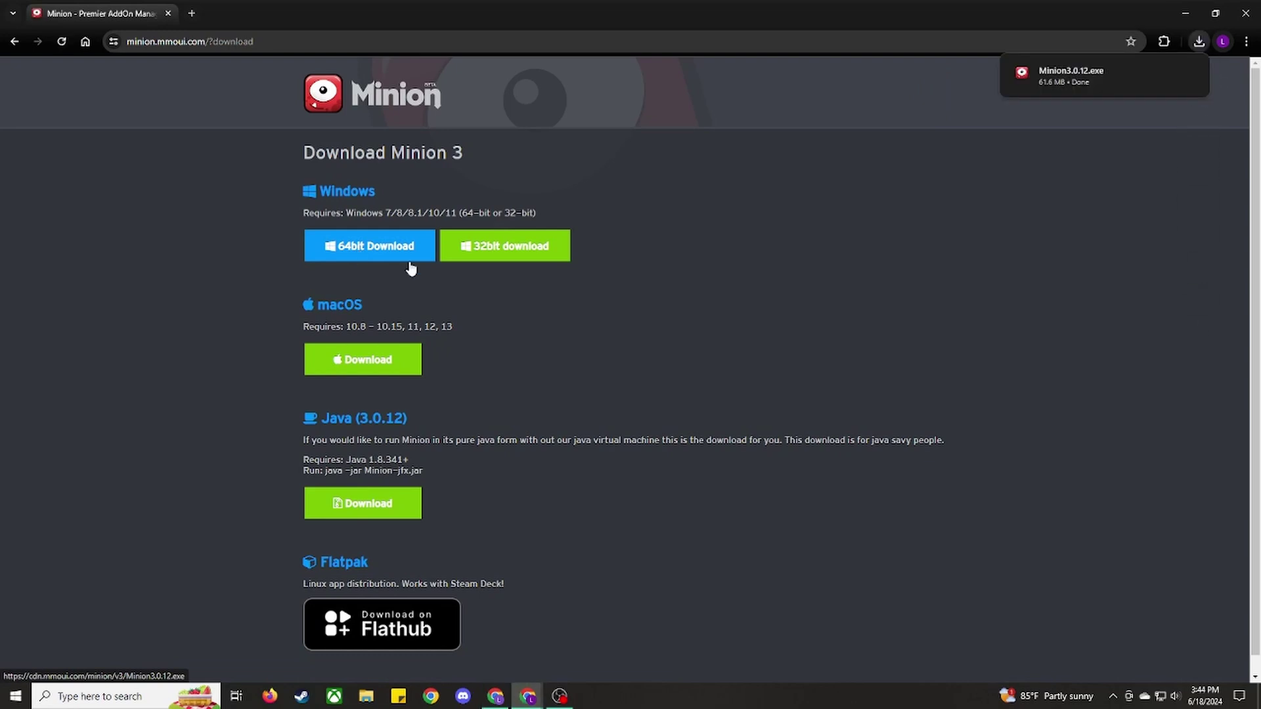
left_click(1083, 75)
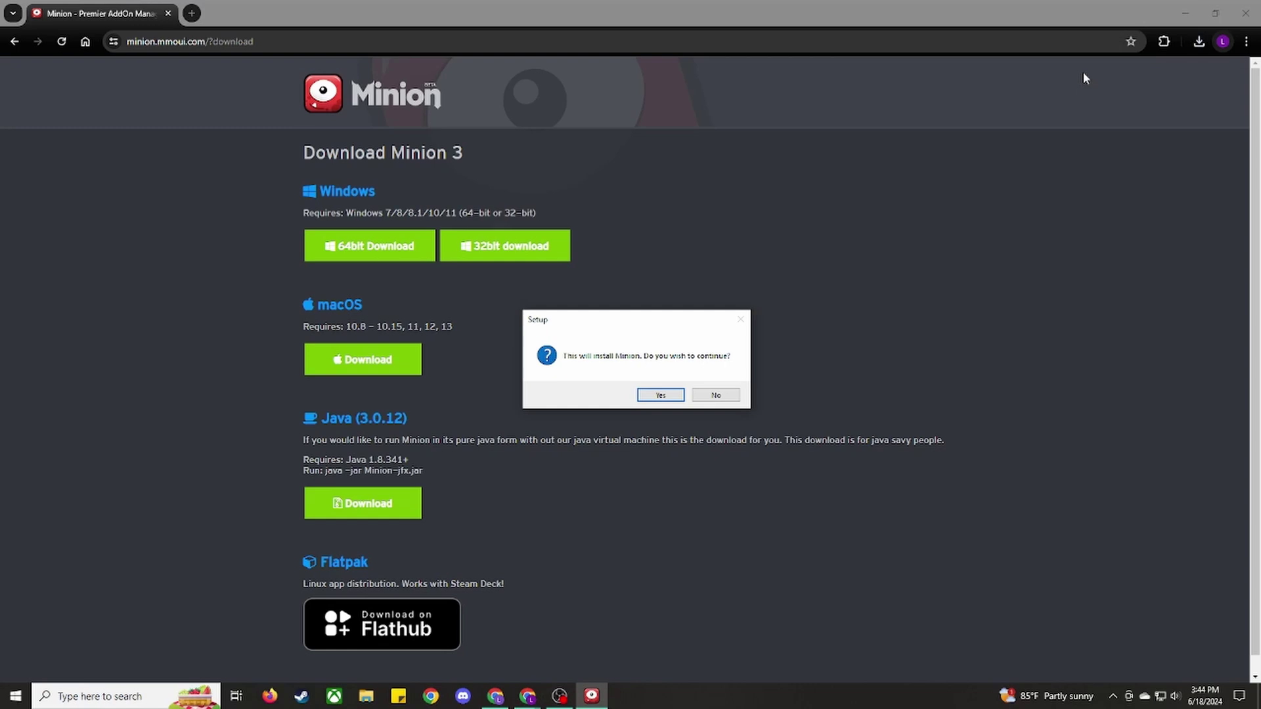
Step: Install Minion into the existing AppData\Local\Minion folder with shortcuts under Good Game Mods LLC, and launch it on finishing
left_click(663, 395)
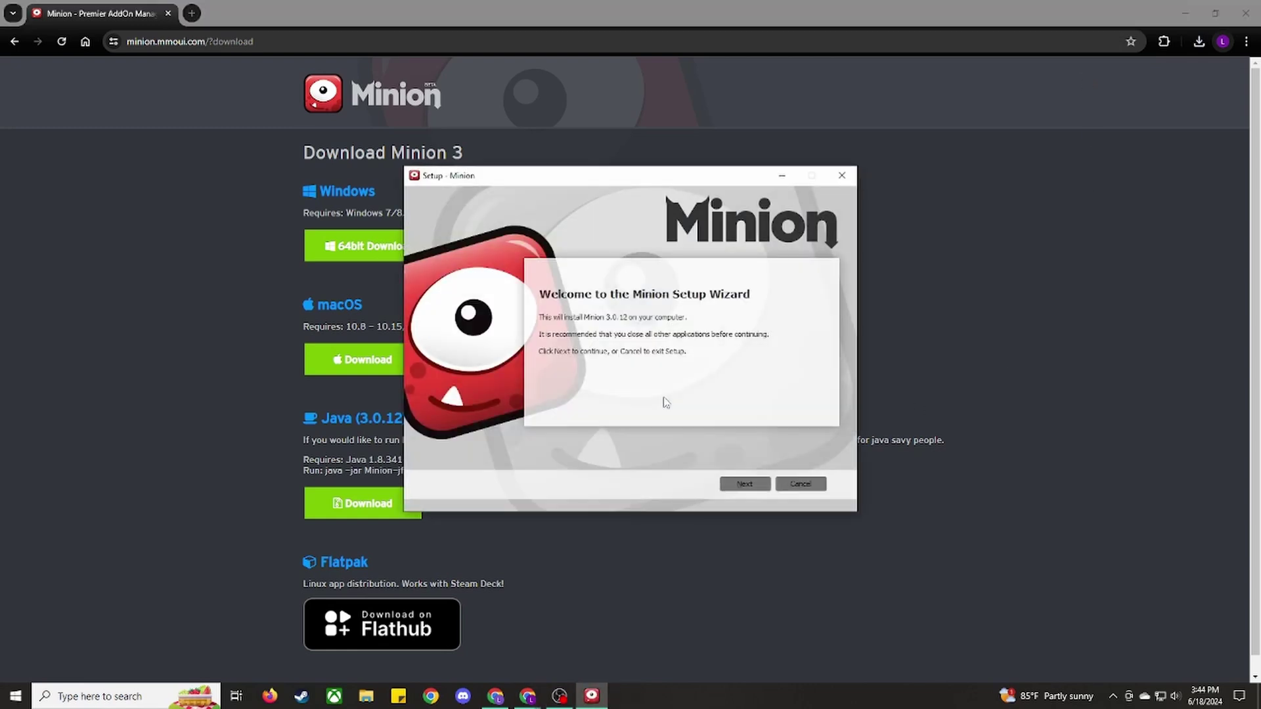
left_click(763, 486)
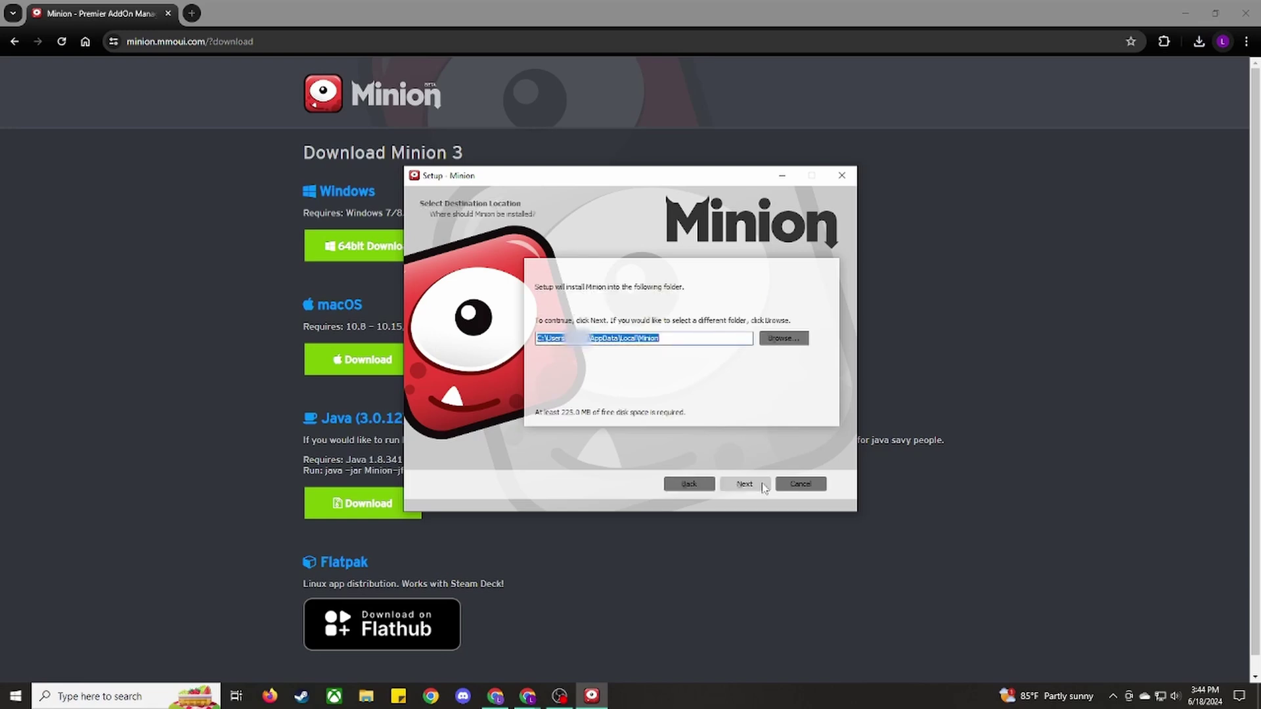
left_click(764, 486)
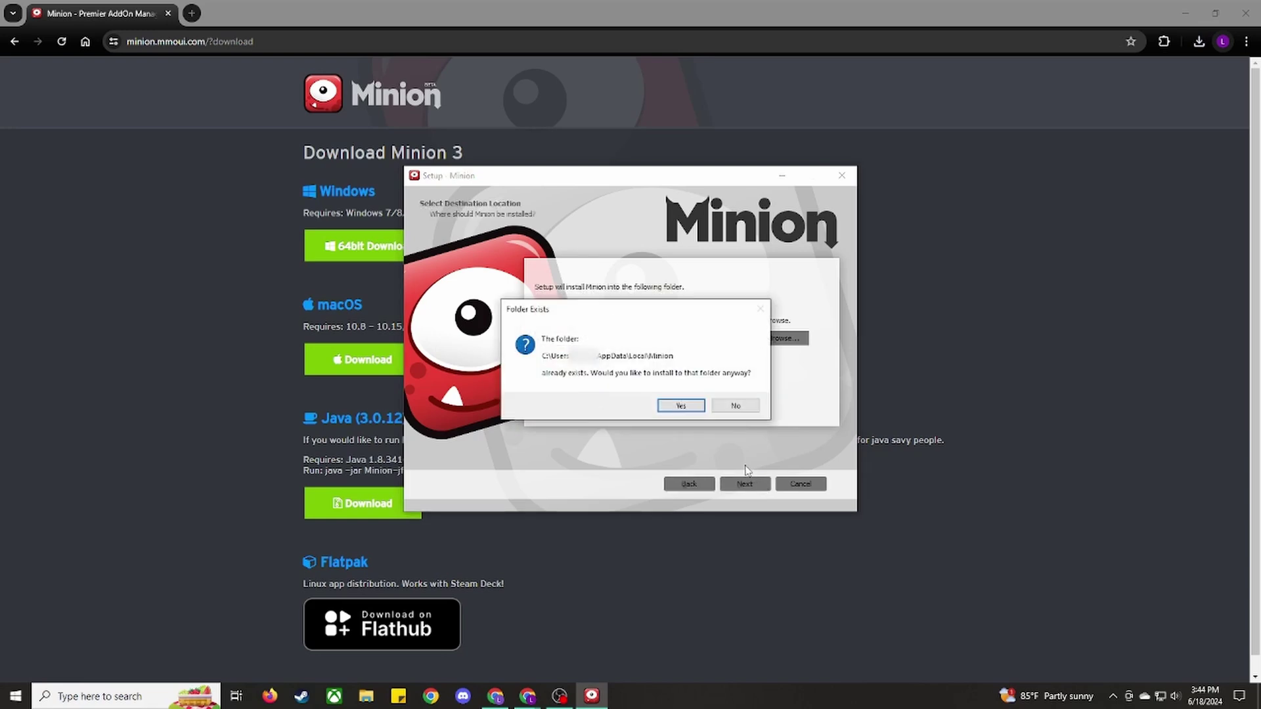
left_click(691, 406)
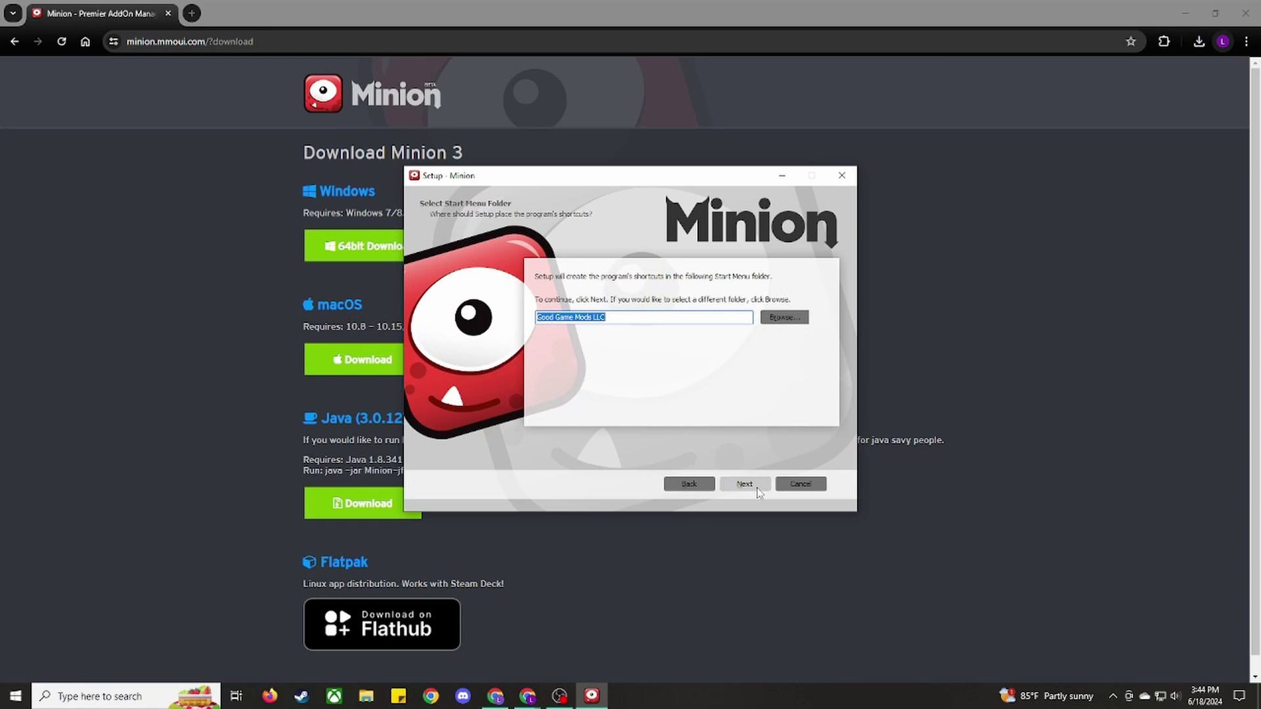
left_click(758, 488)
left_click(759, 490)
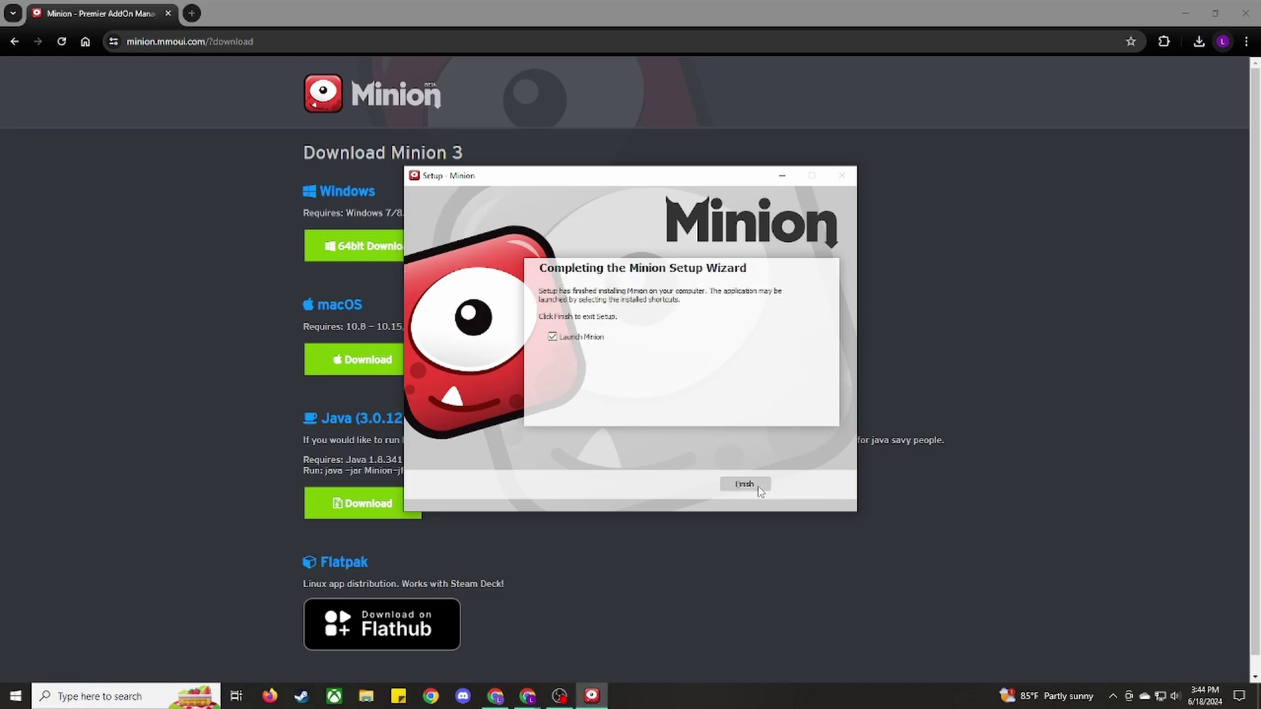
left_click(757, 486)
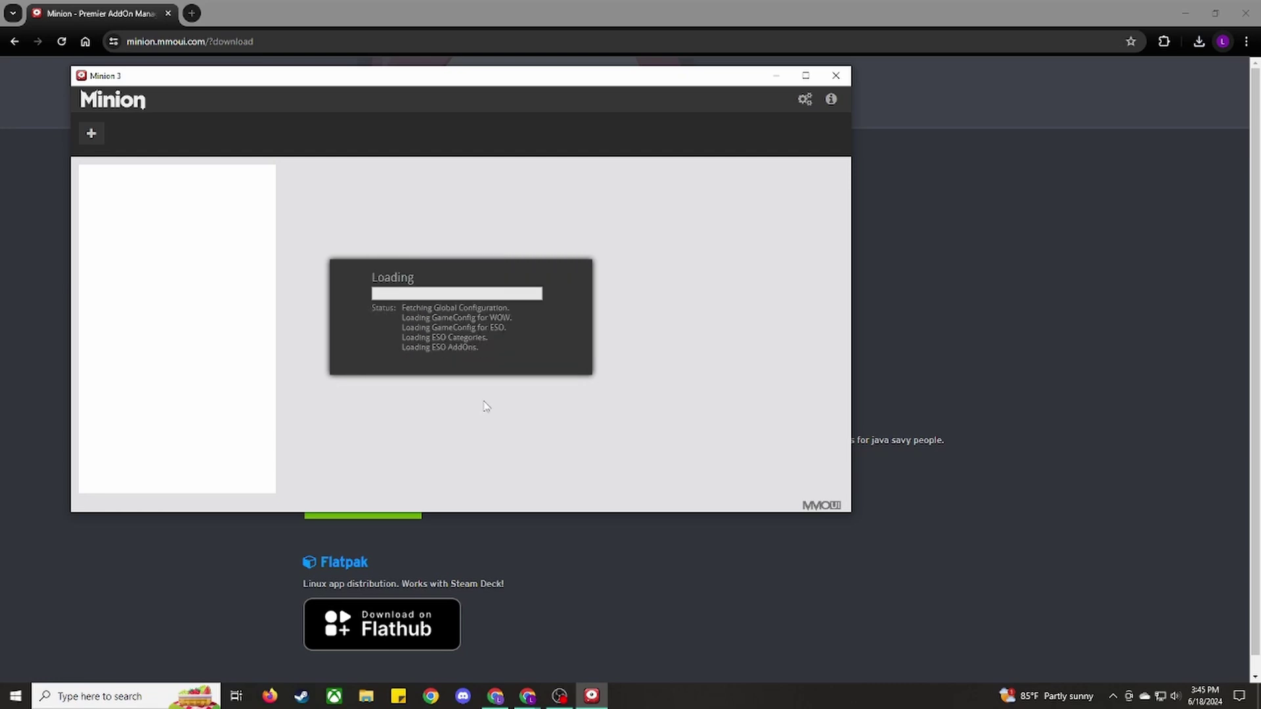
Step: Choose Elder Scrolls Online as the game and browse to the live folder in Documents\Elder Scrolls Online for its AddOns
left_click(806, 75)
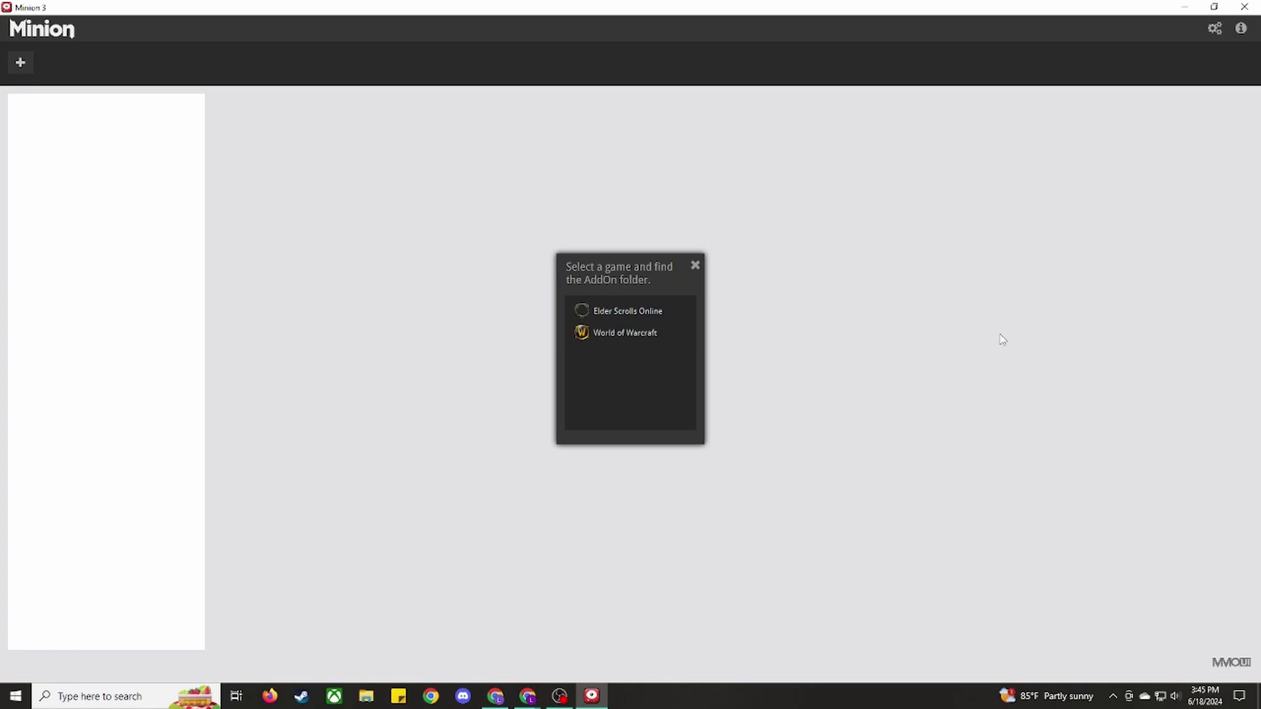
left_click(617, 314)
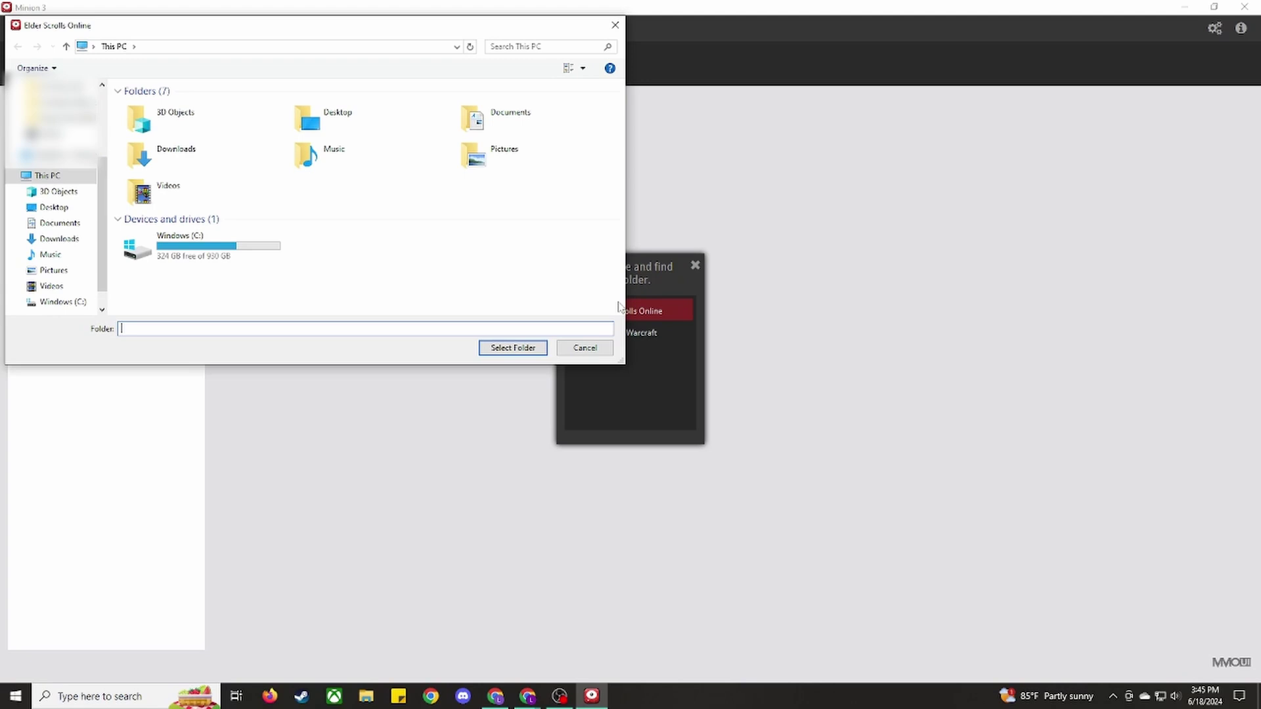
double_click(508, 124)
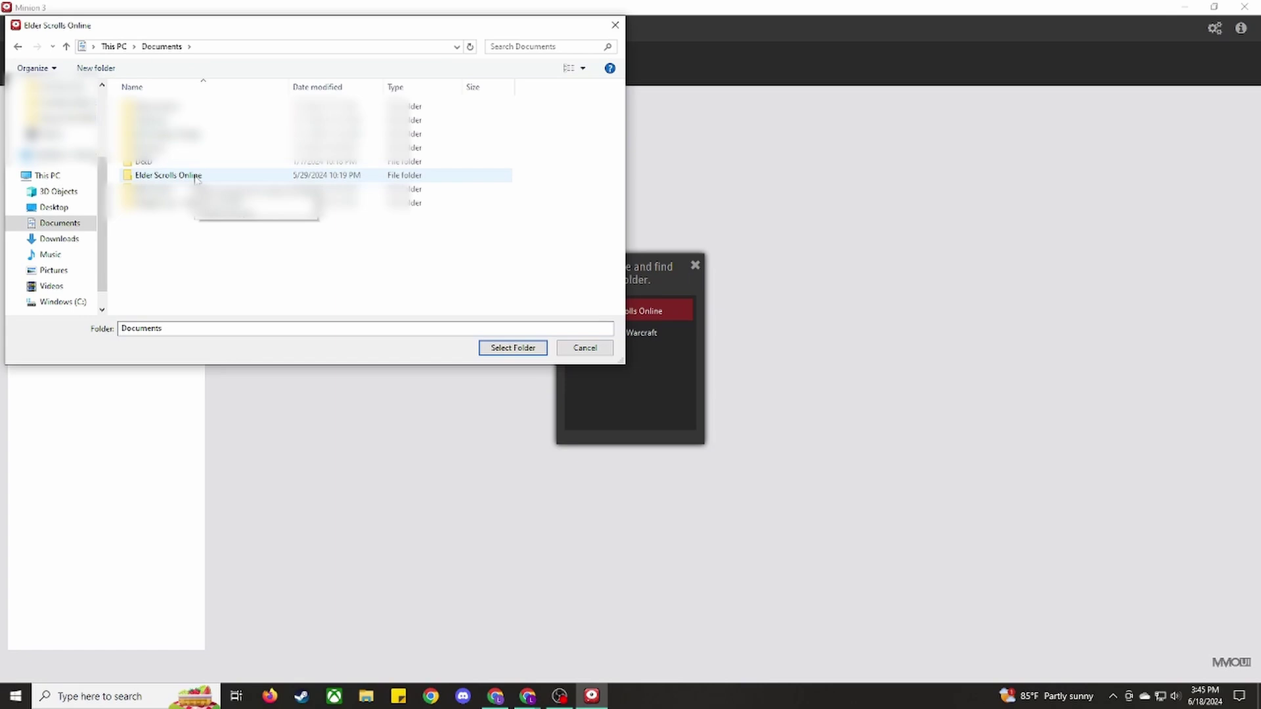
double_click(196, 177)
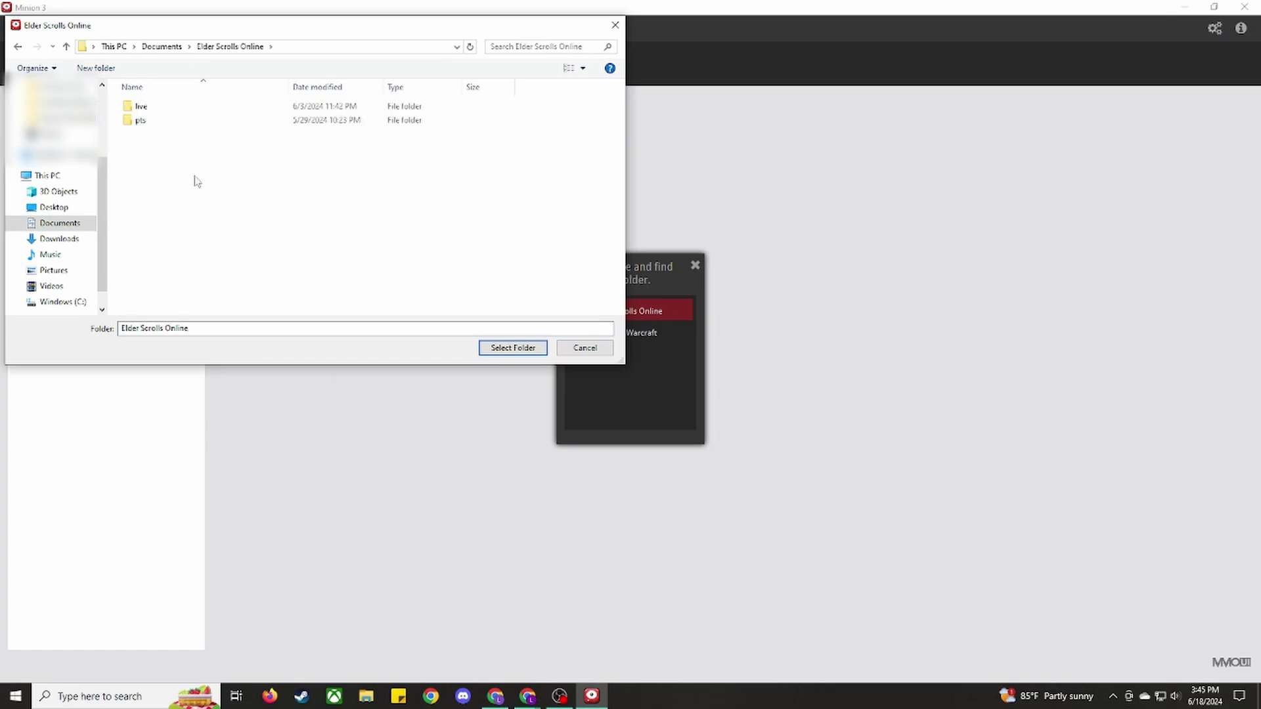
double_click(174, 121)
left_click(167, 109)
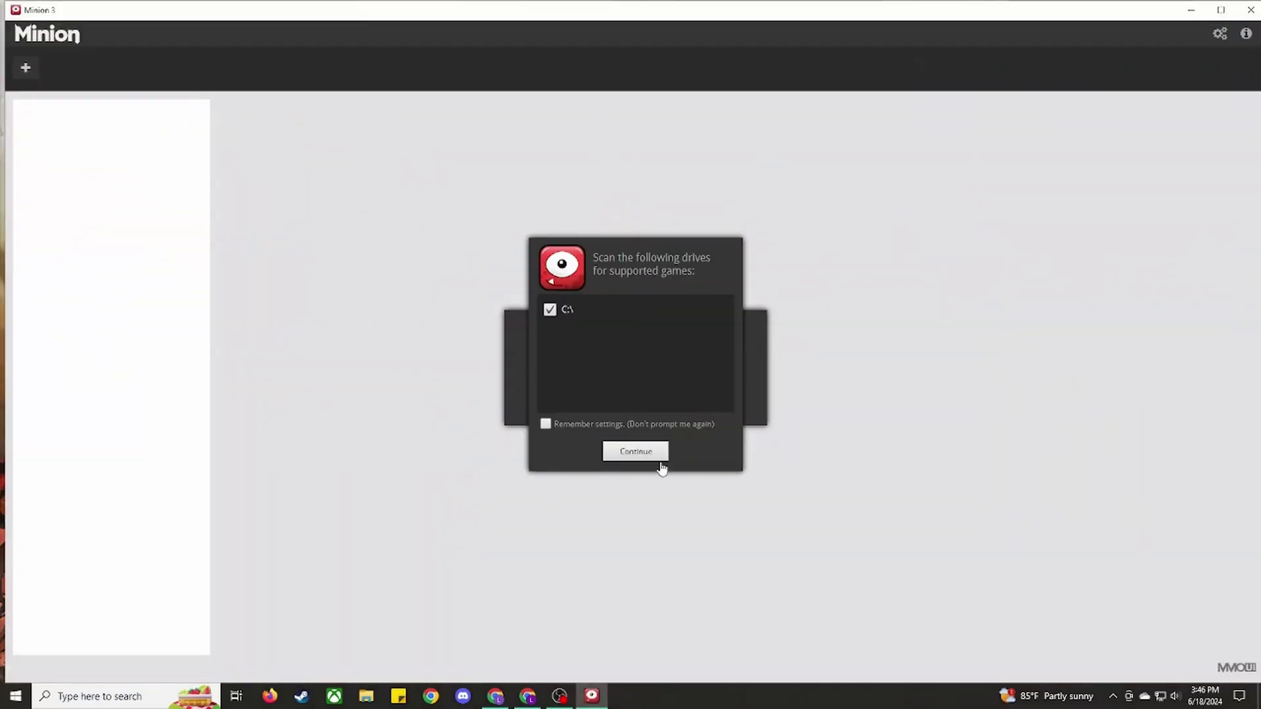
Step: Scan the C:\ drive for supported games, with the scan settings remembered
left_click(546, 424)
left_click(637, 452)
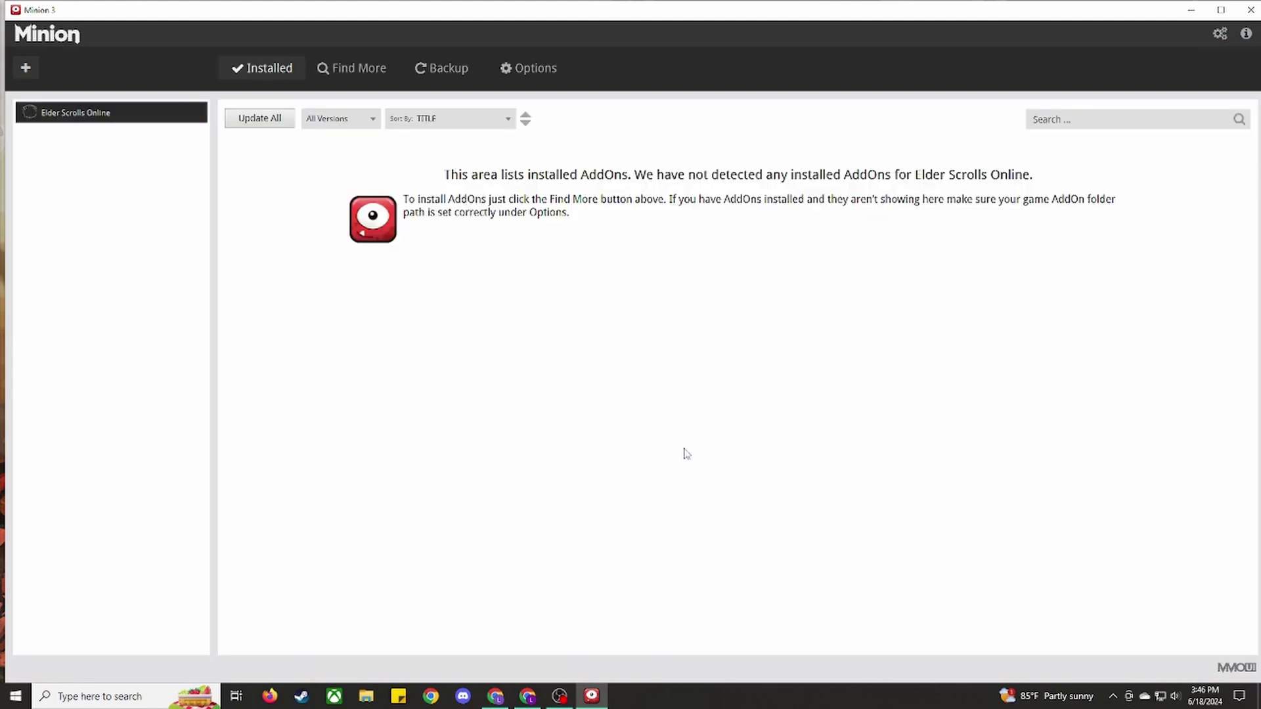
Step: Browse the available Elder Scrolls Online add-ons and filter them to the Libraries category
left_click(349, 73)
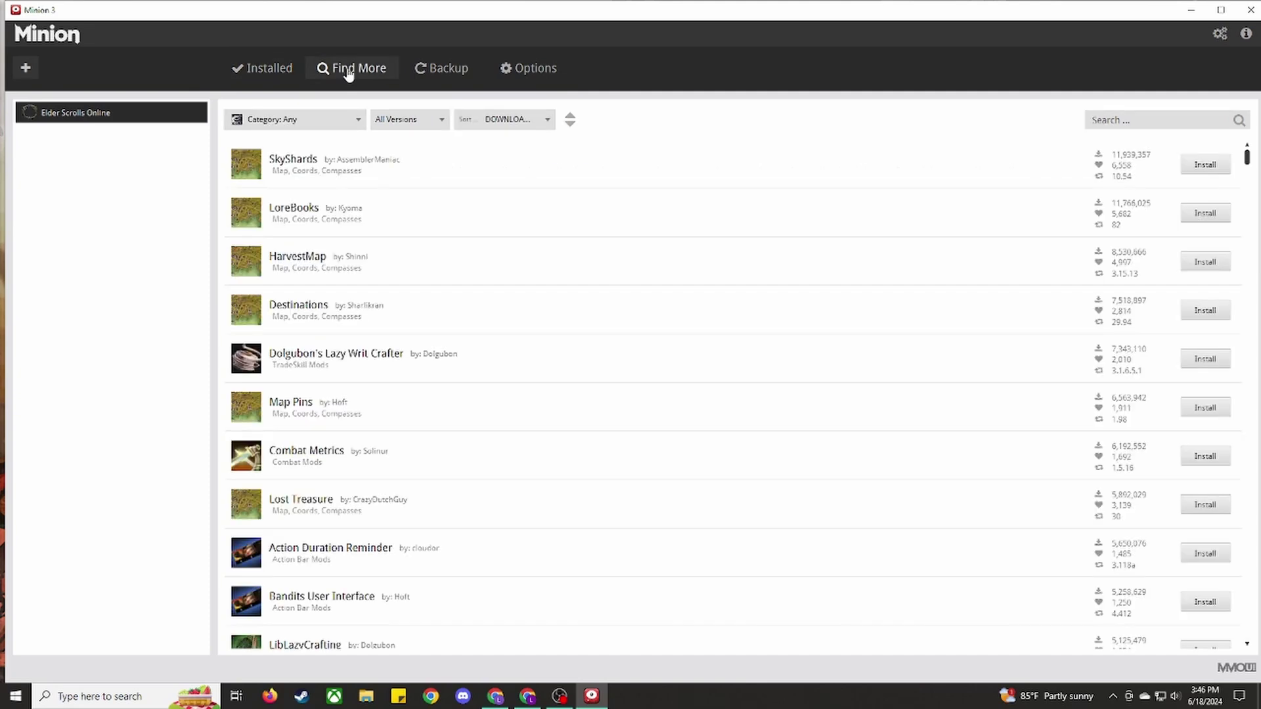
left_click(346, 121)
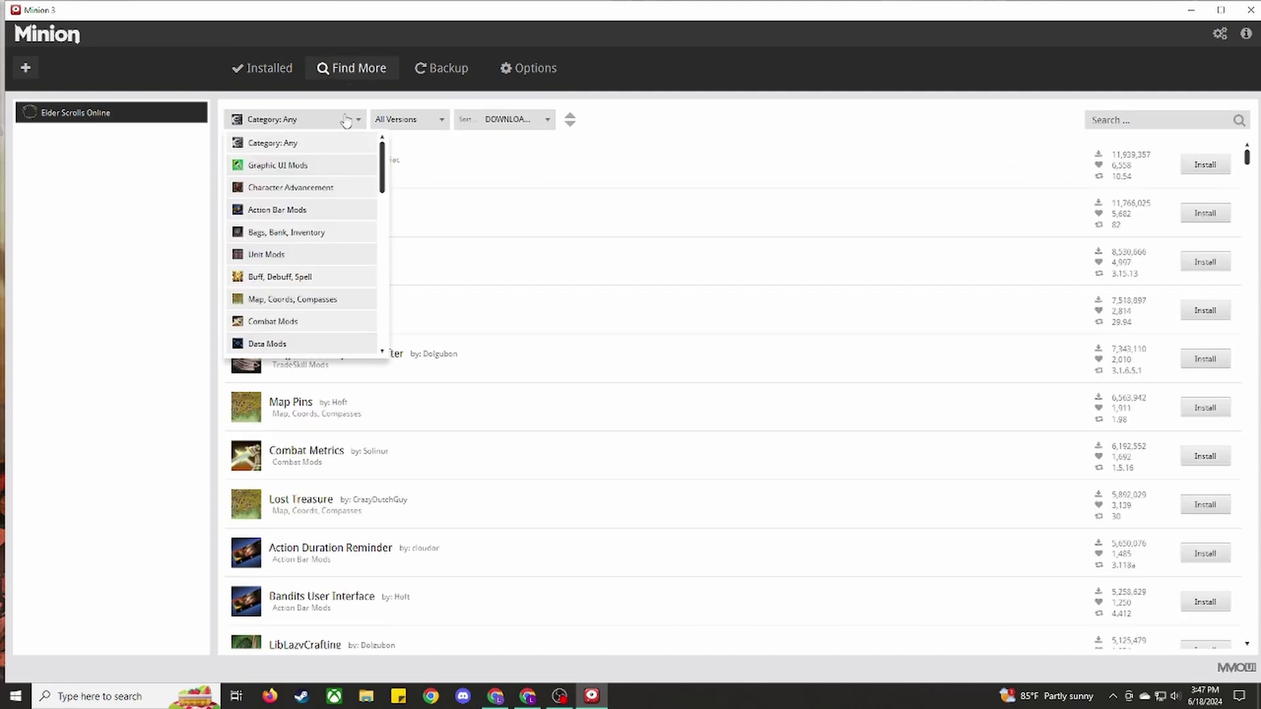
scroll(349, 168, "down", 5)
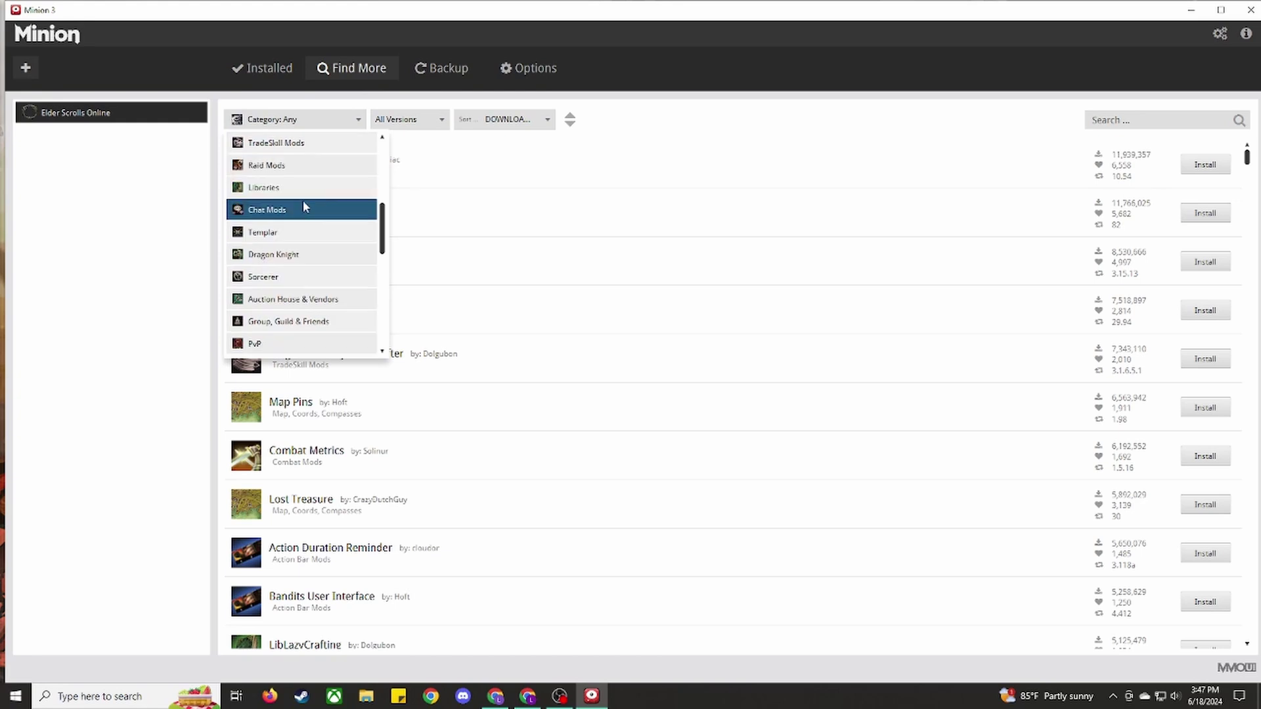
left_click(302, 188)
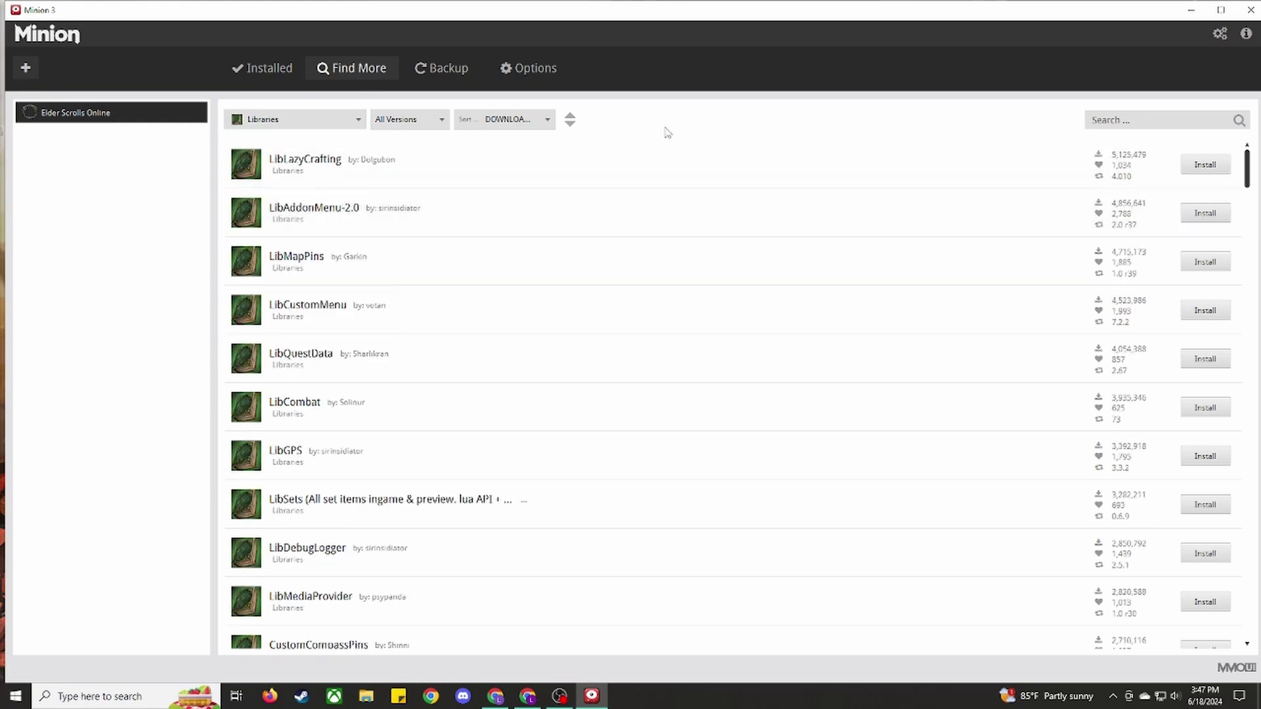
Step: Install the libraries LibLazyCrafting, LibAddonMenu-2.0, LibMapPins, LibCustomMenu and LibQuestData
left_click(1206, 165)
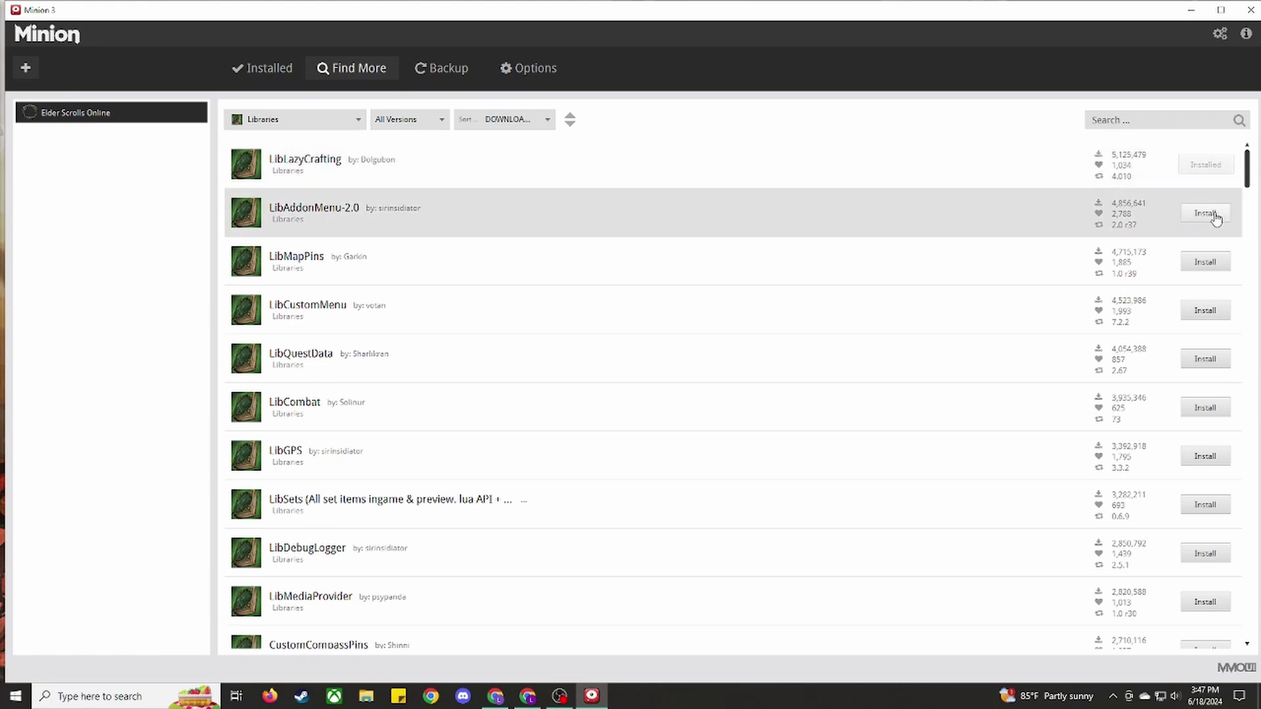
left_click(1215, 216)
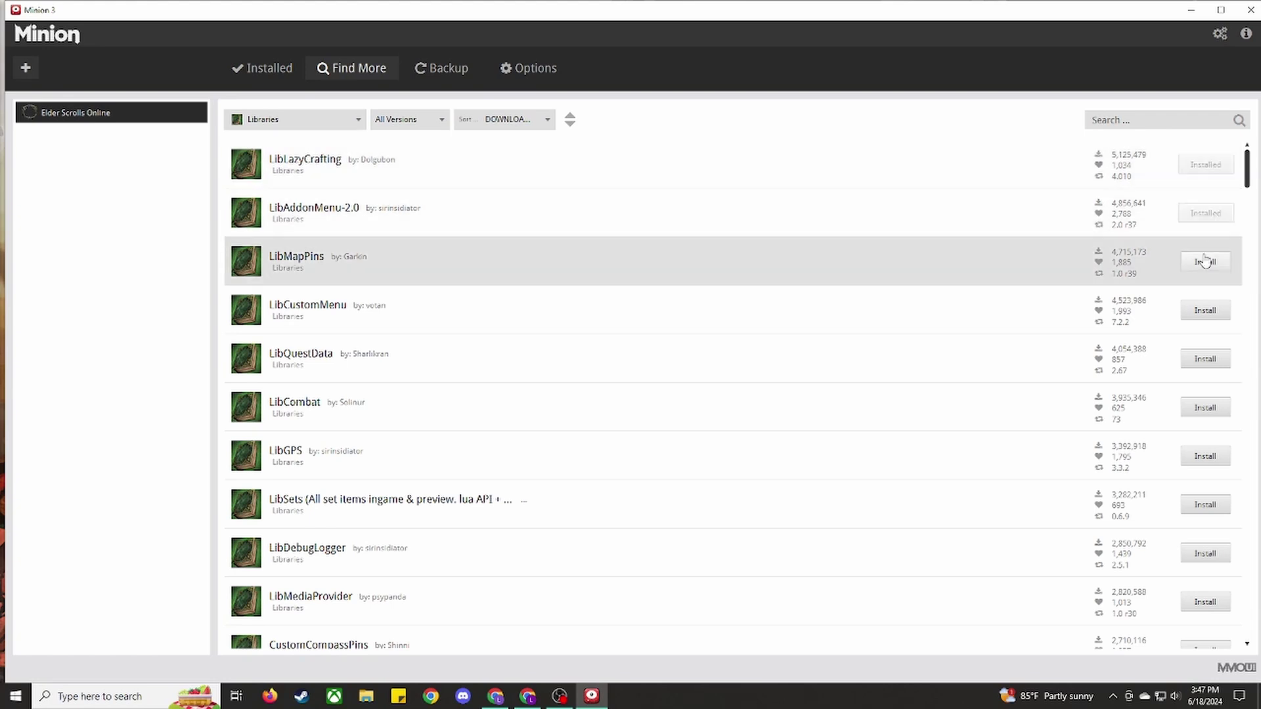
left_click(1205, 261)
left_click(1214, 311)
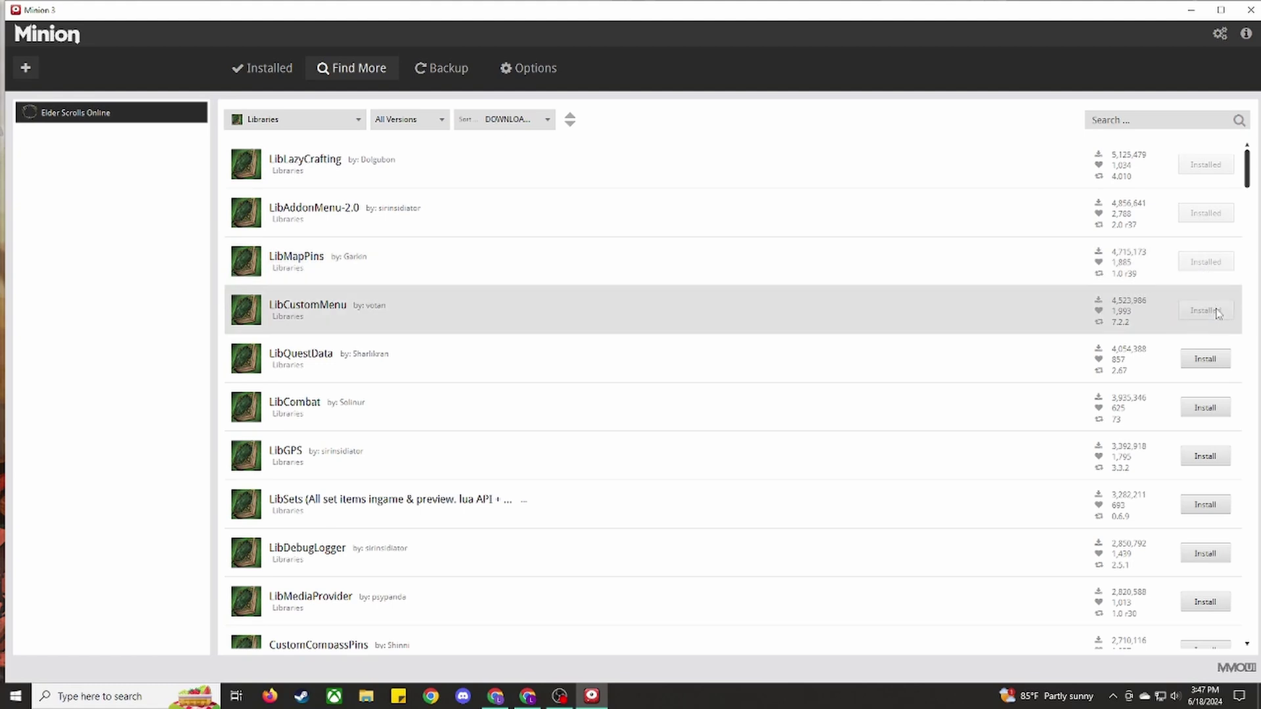
left_click(1207, 359)
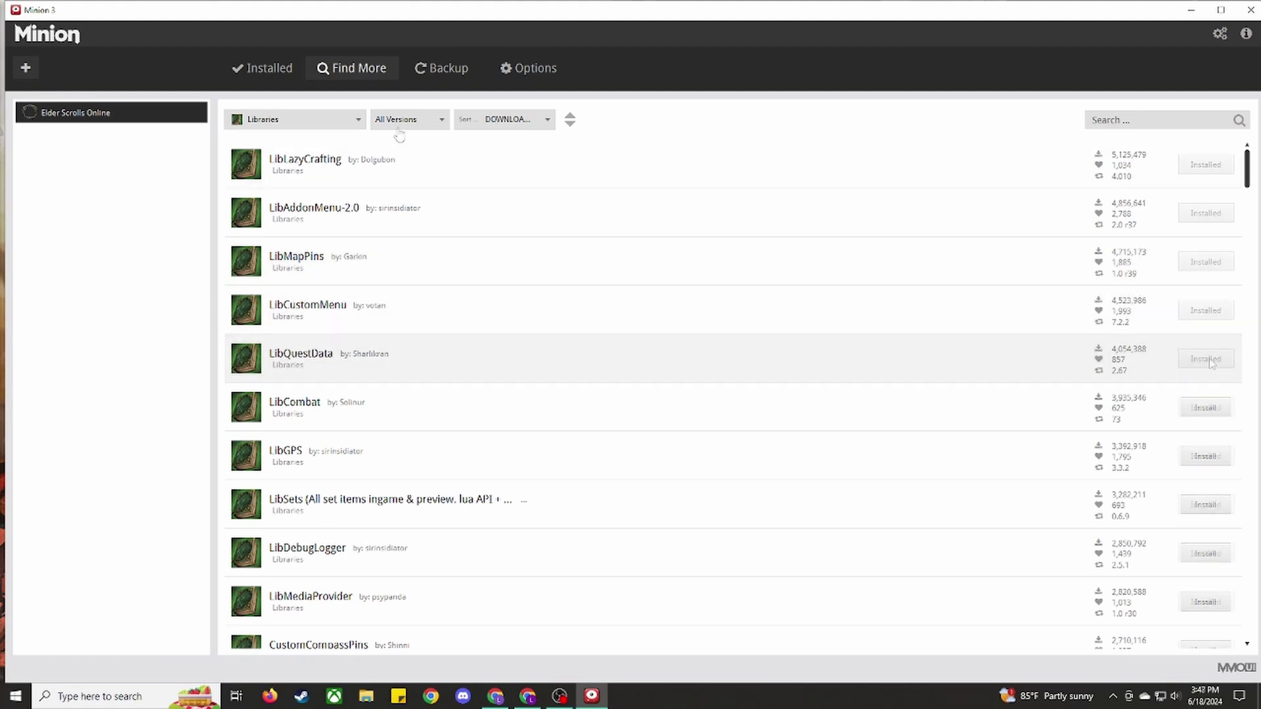
Step: Reset the category filter to Any and install SkyShards, LoreBooks, HarvestMap, Destinations and Dolgubon's Lazy Writ Crafter
left_click(319, 122)
scroll(309, 157, "up", 5)
left_click(295, 148)
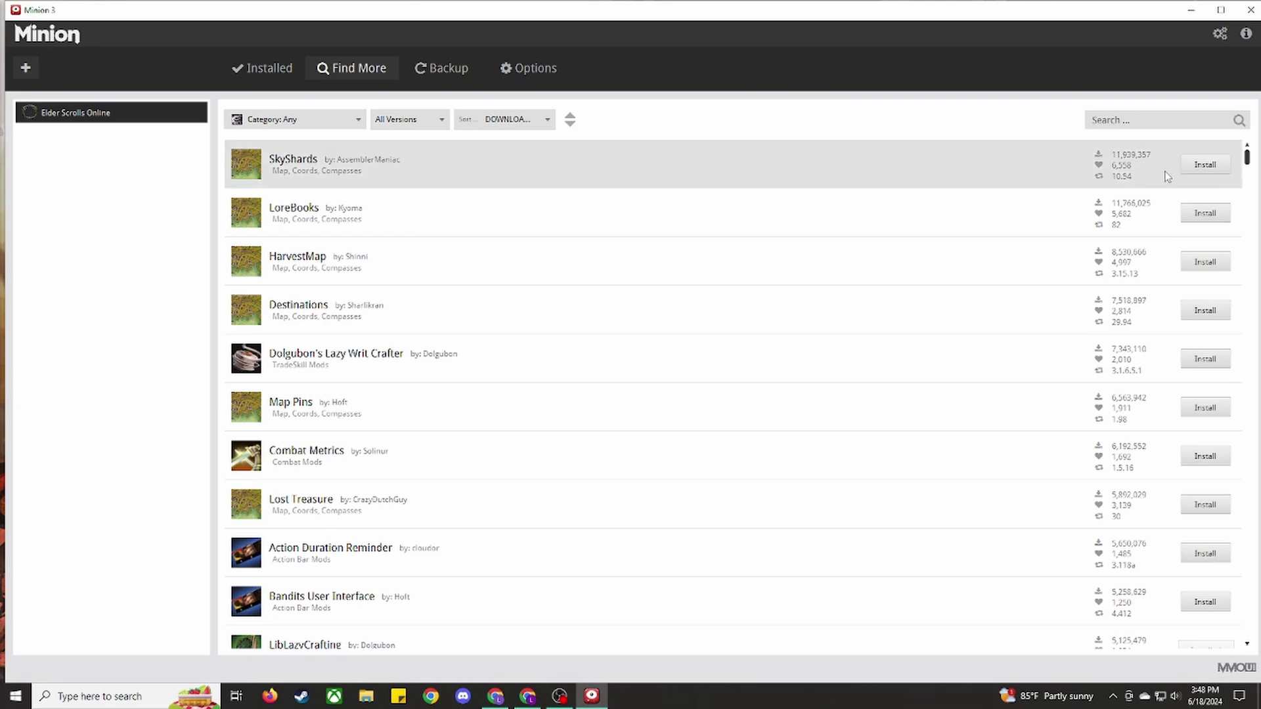
left_click(1214, 168)
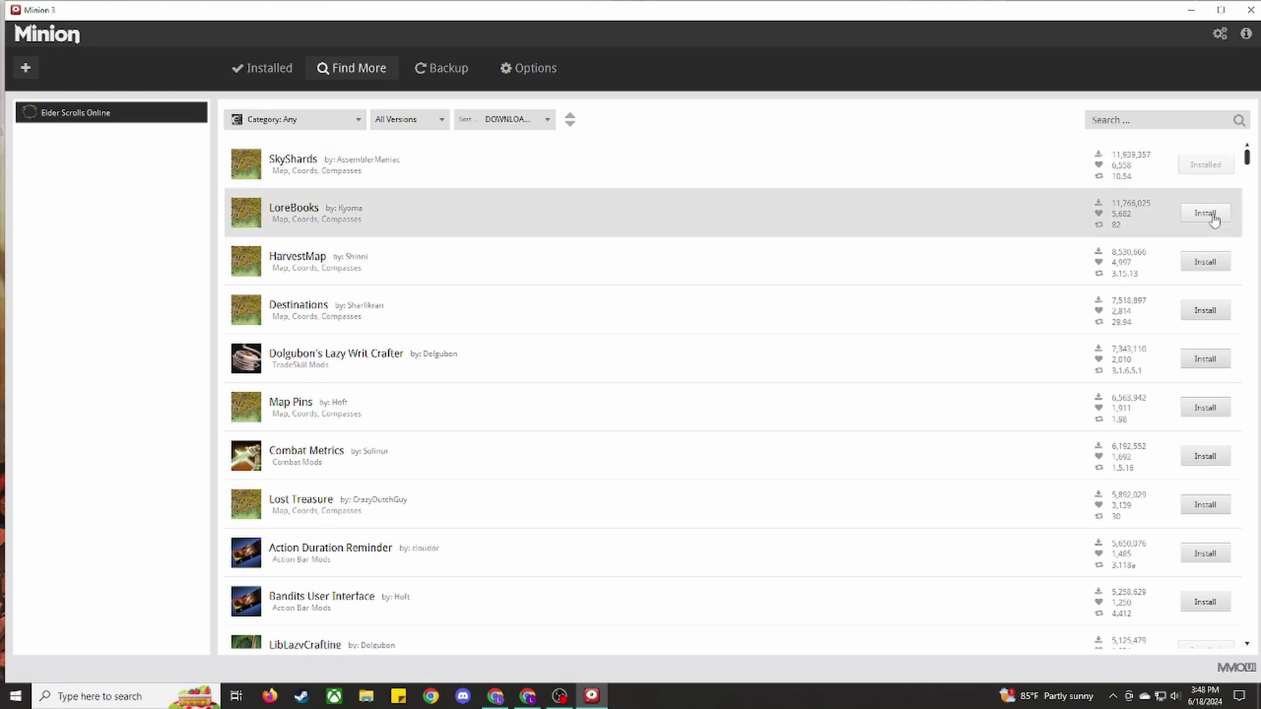
left_click(1215, 217)
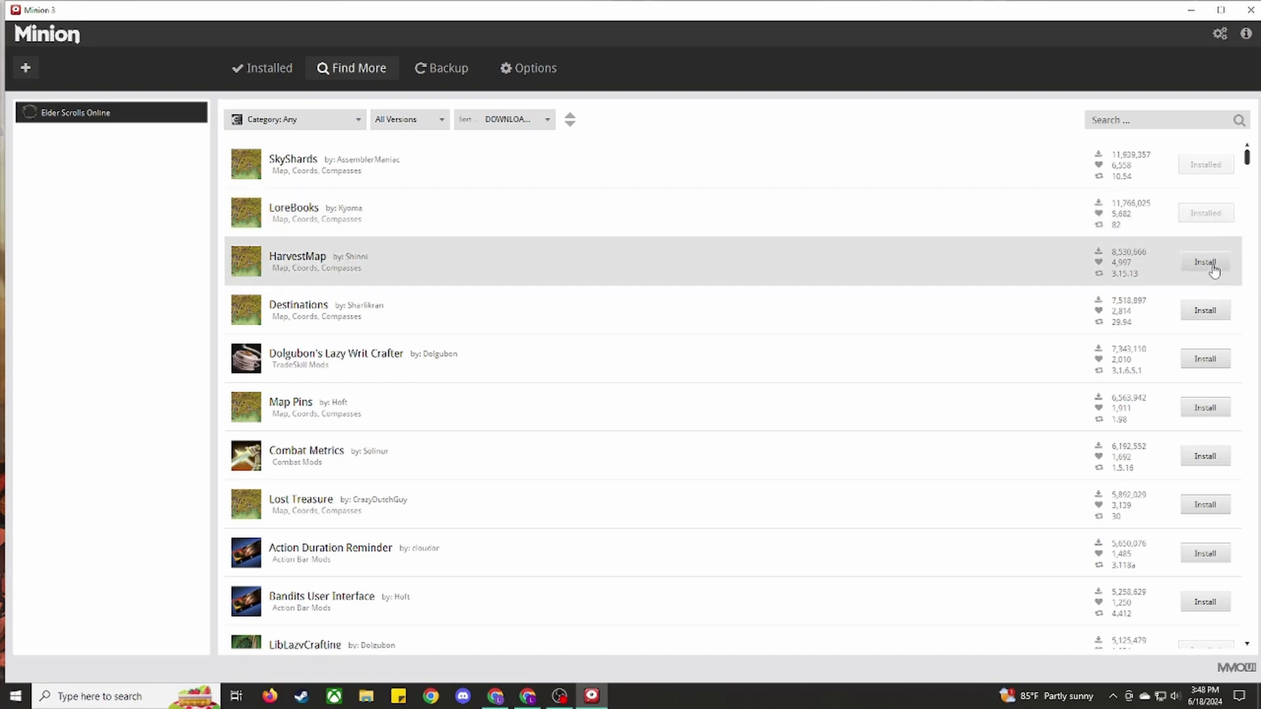
left_click(1215, 266)
left_click(1214, 315)
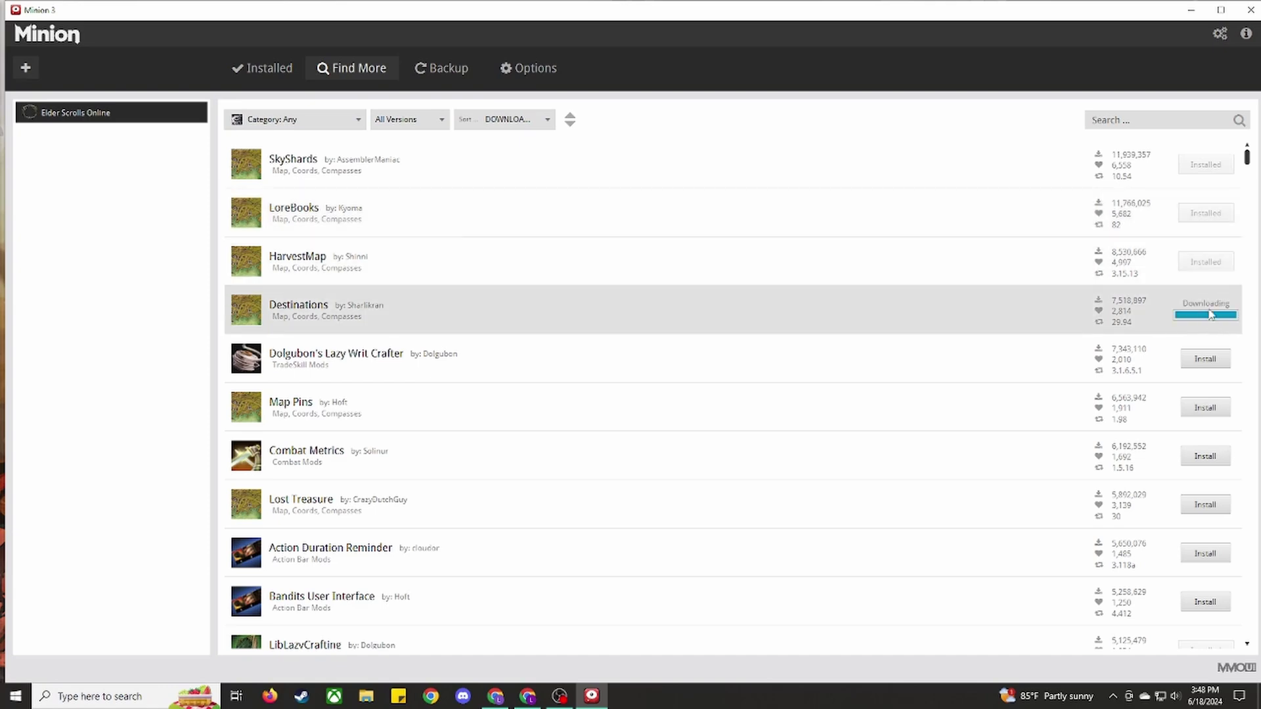
left_click(1220, 362)
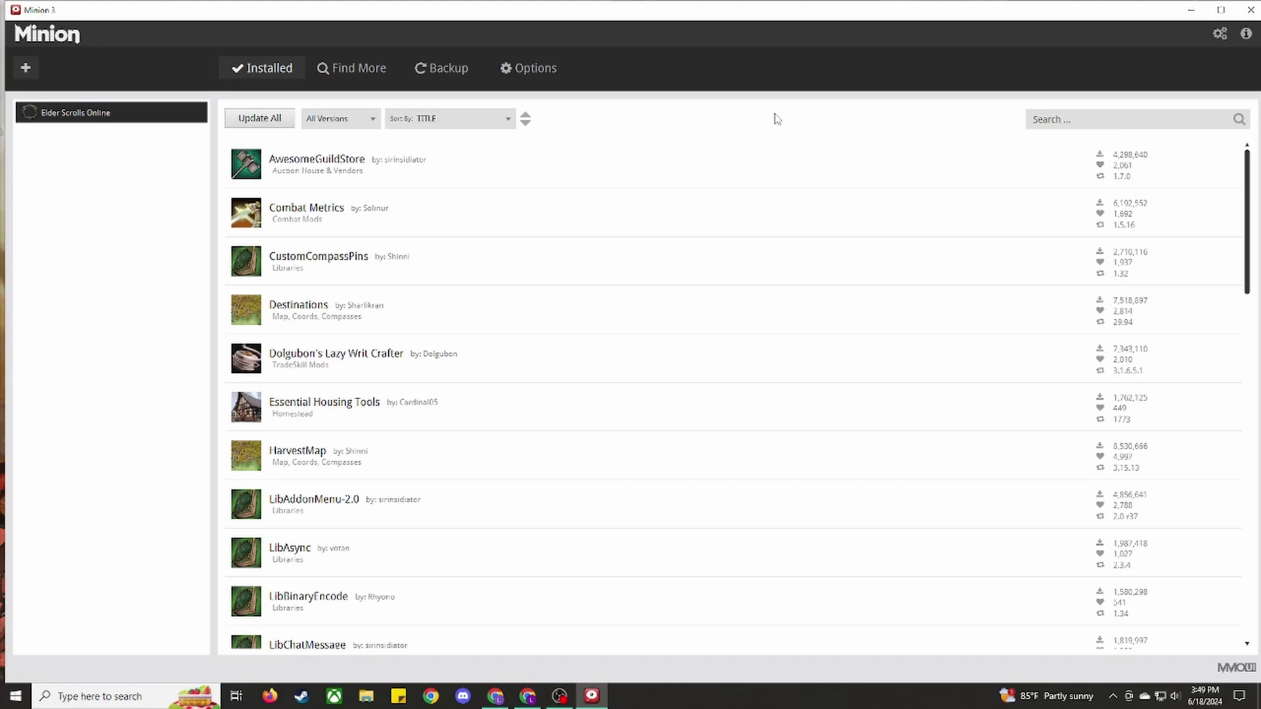
Step: Update all installed Elder Scrolls Online add-ons at once
left_click(256, 128)
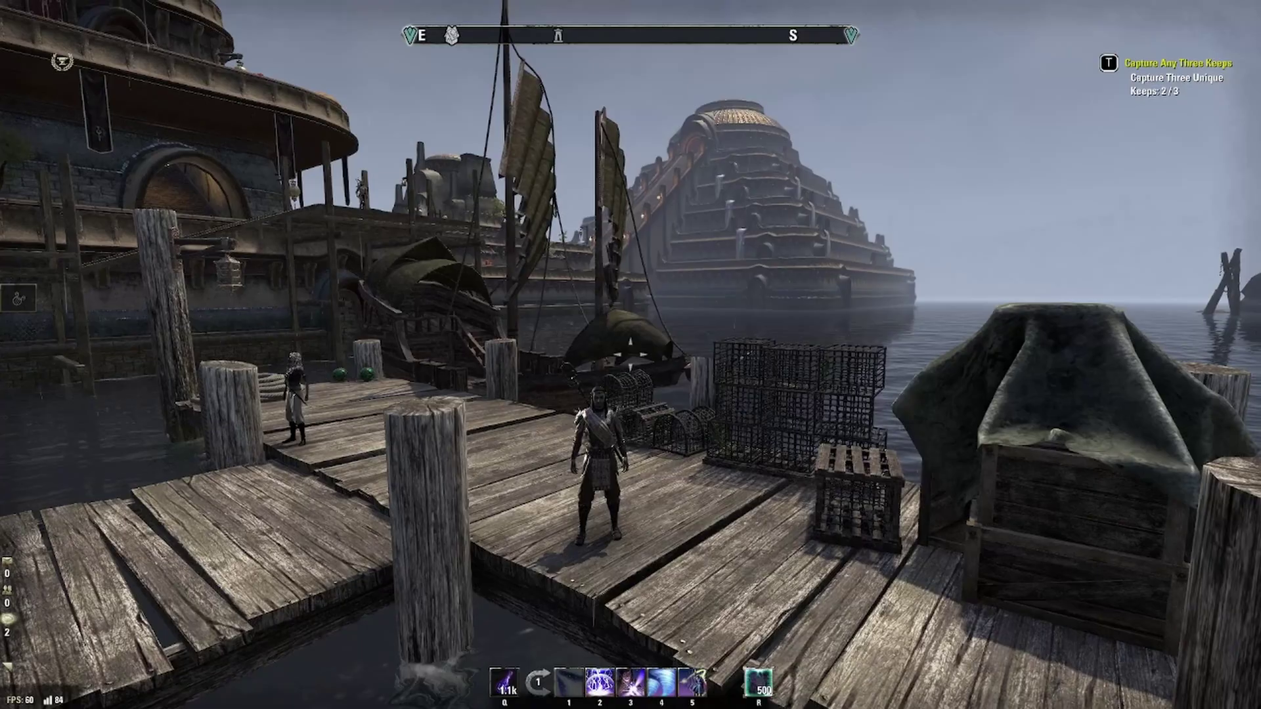
Step: Switch to Elder Scrolls Online and look through the game's list of installed add-ons
key("Escape")
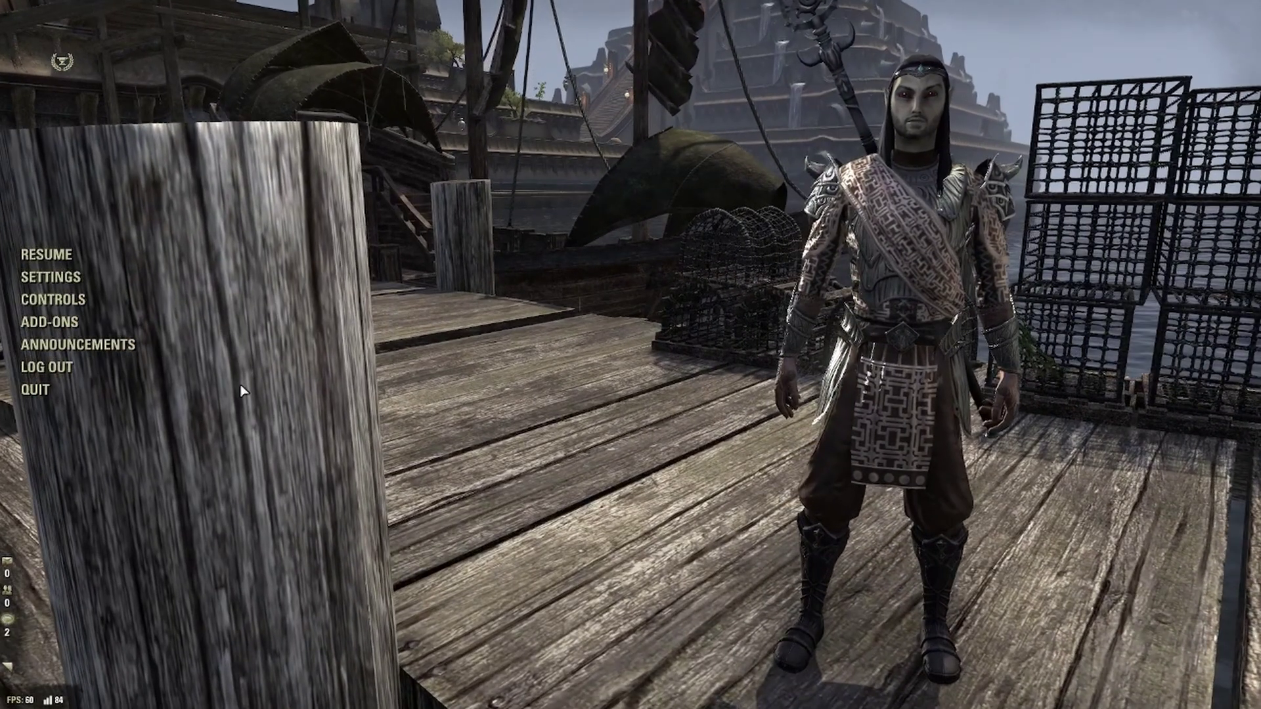
left_click(59, 322)
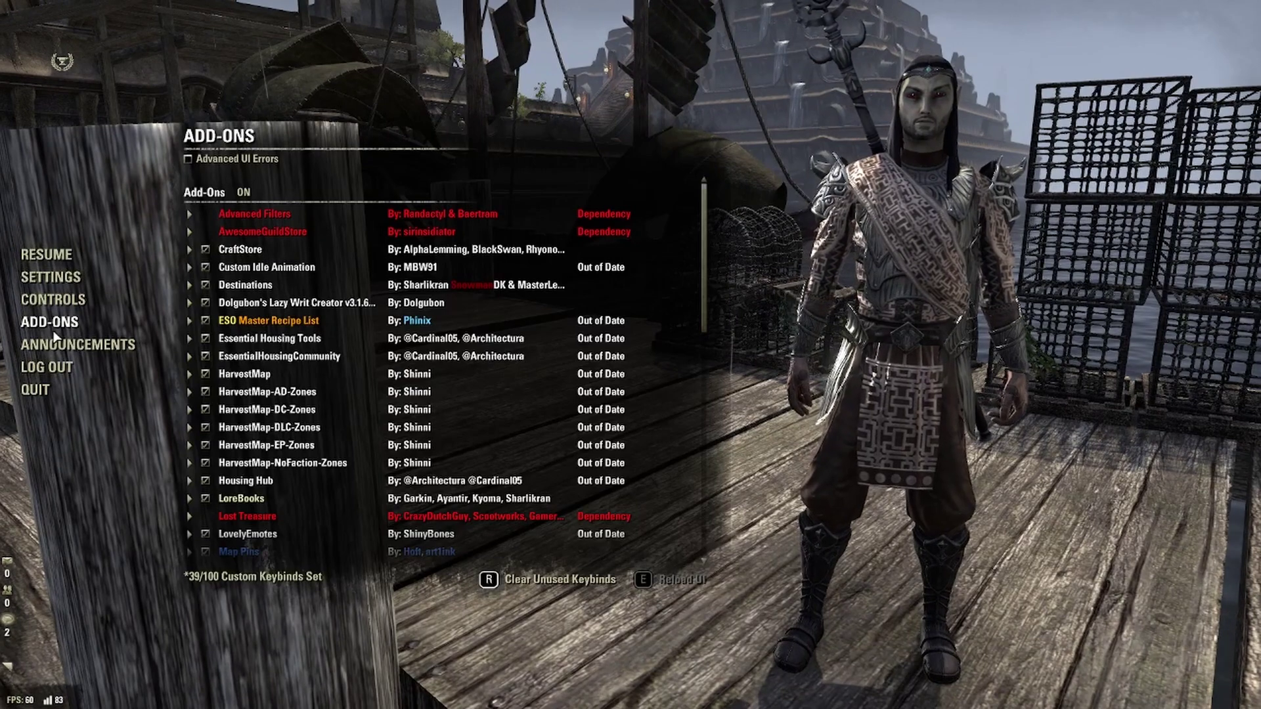
left_click_drag(715, 222, 735, 197)
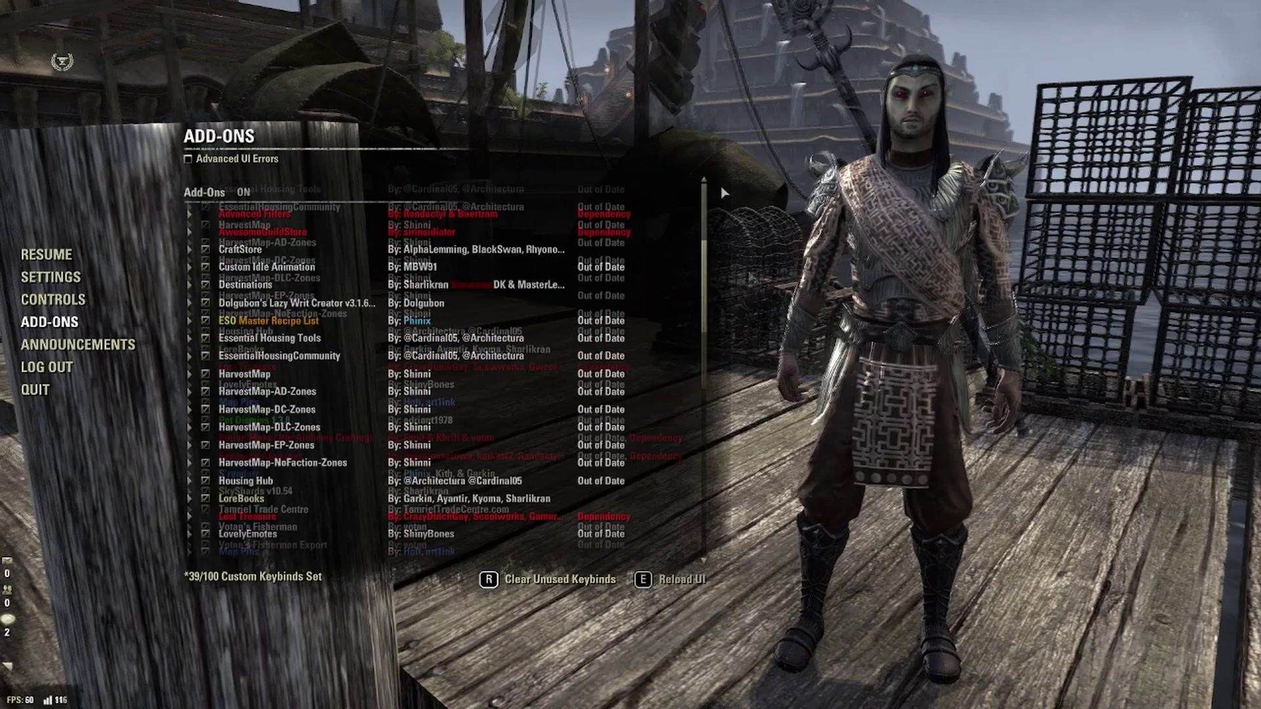
Step: Examine the in-game settings pages of the individual add-ons, from Custom Idle Animation through LovelyEmotes
left_click(50, 276)
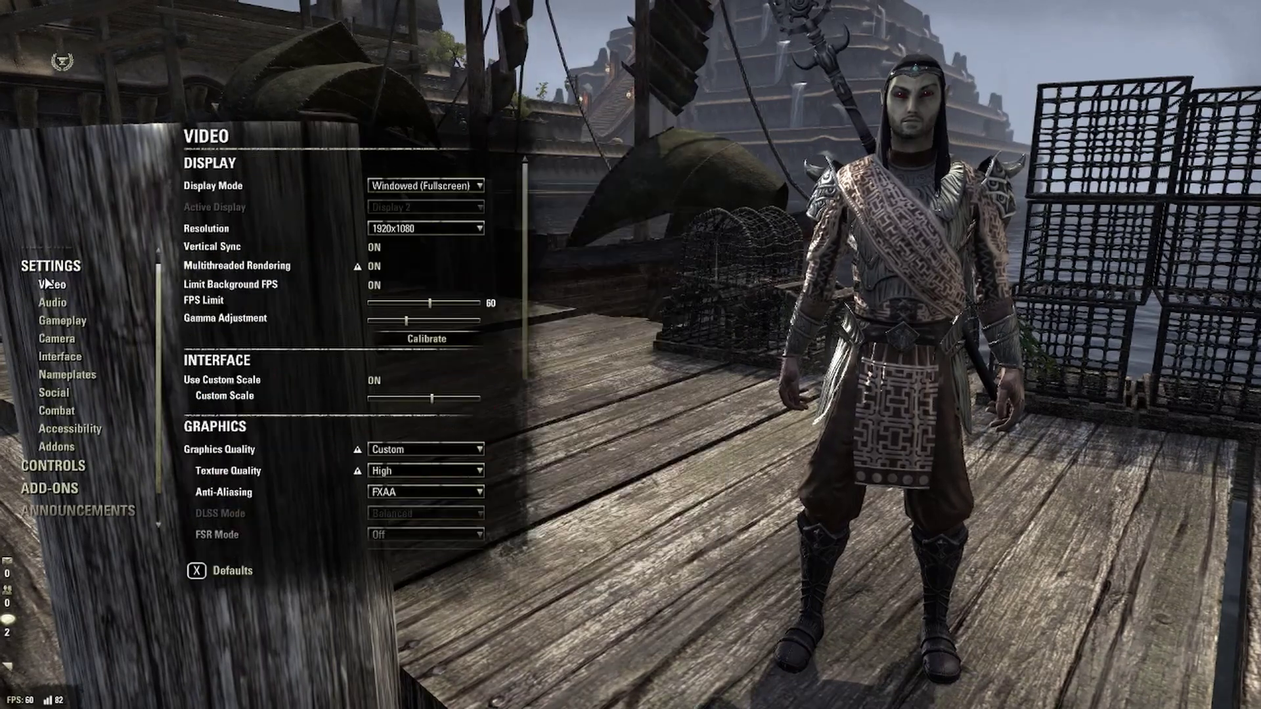
left_click(56, 448)
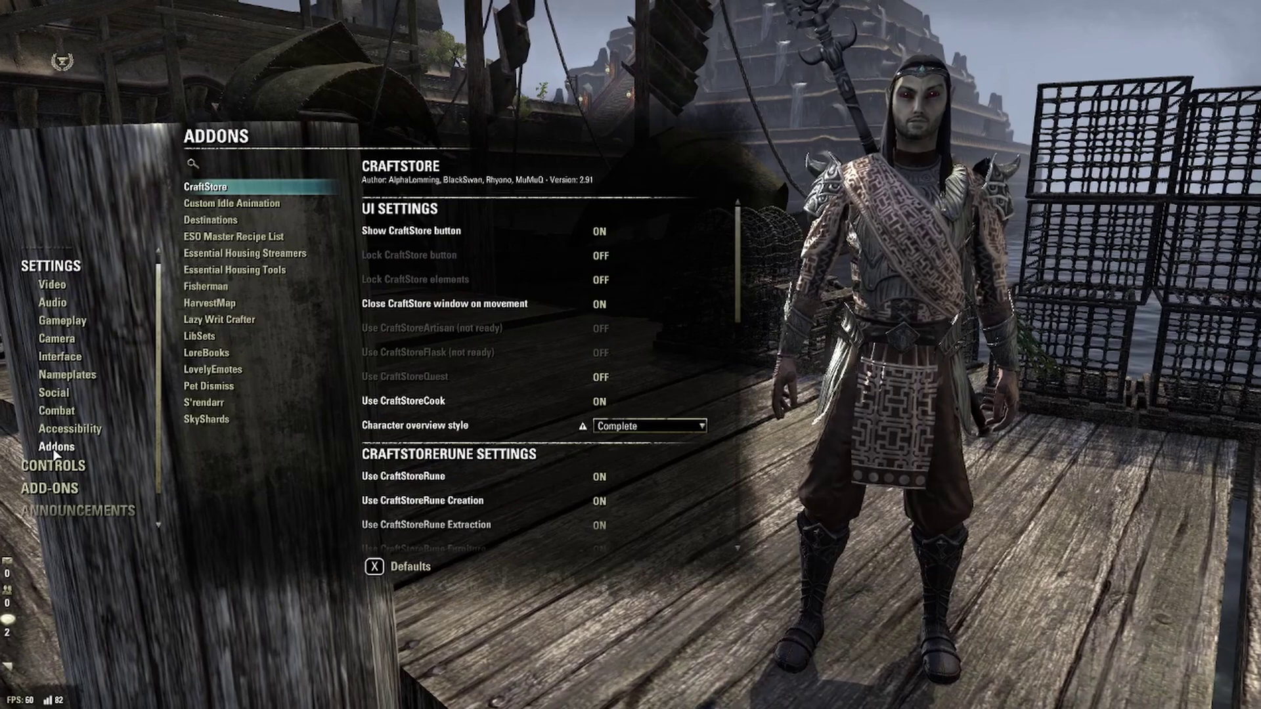
left_click(200, 205)
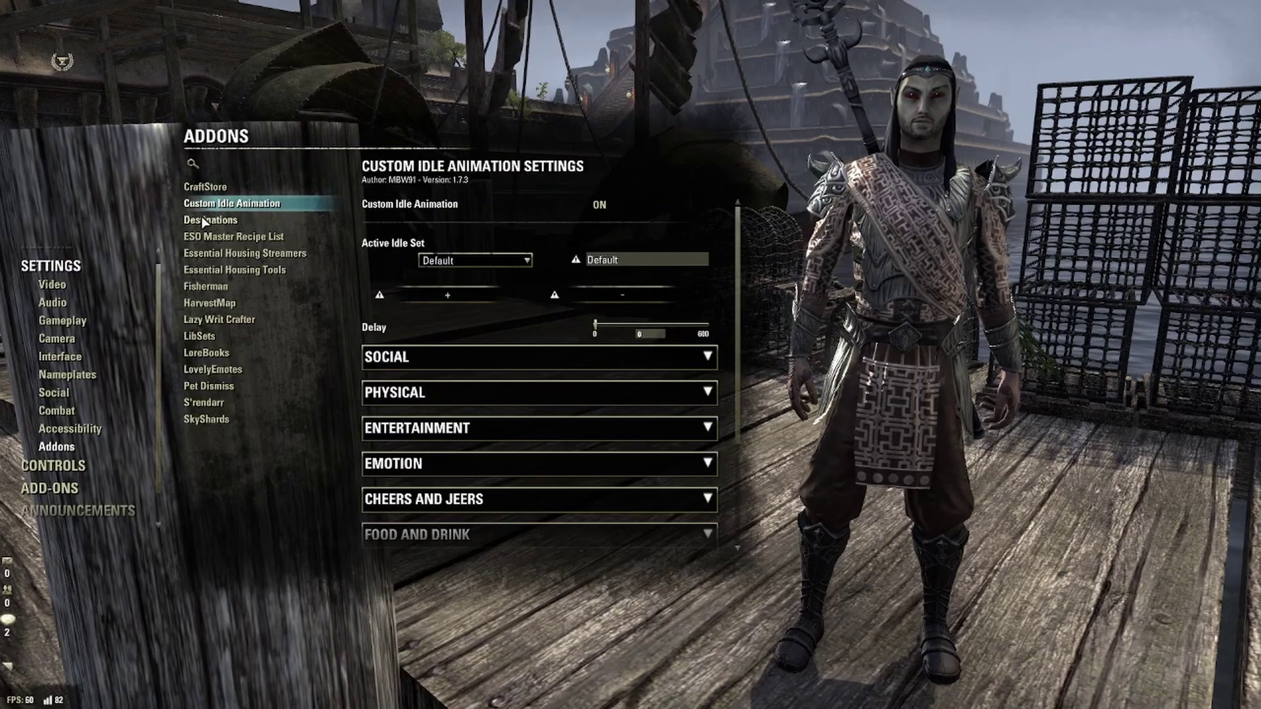
left_click(200, 220)
left_click(199, 238)
left_click(200, 254)
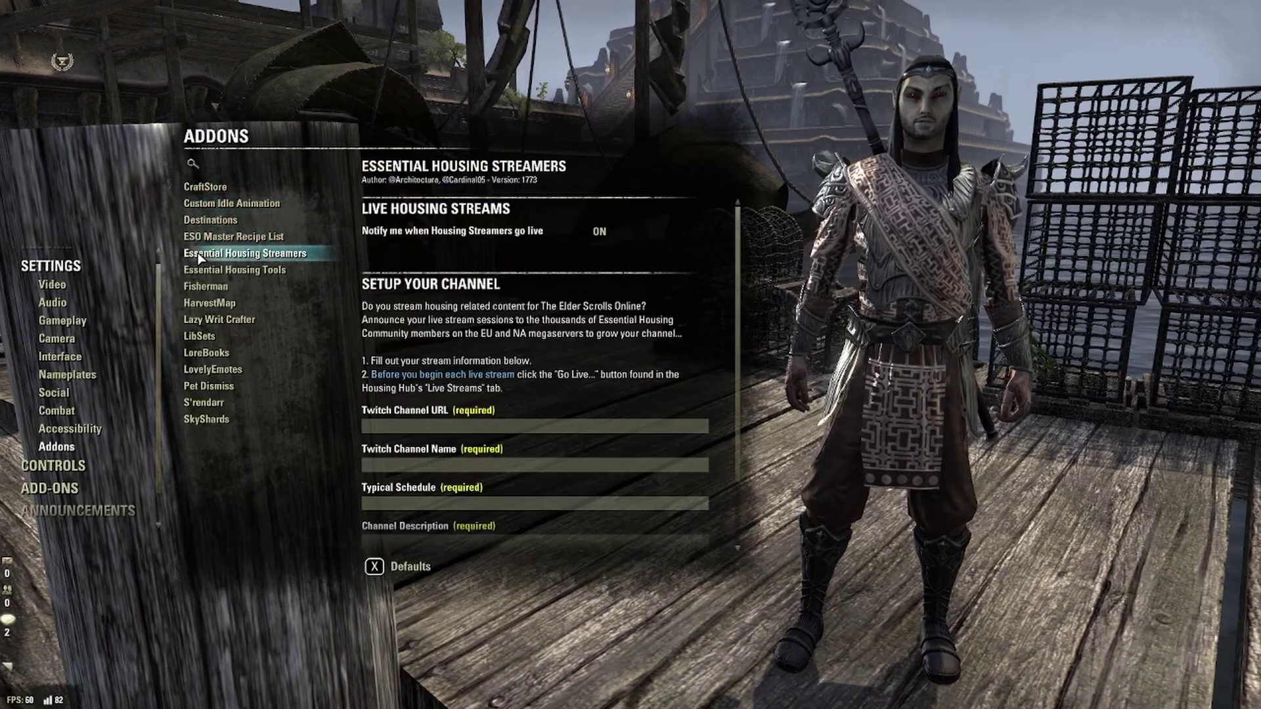
left_click(200, 271)
left_click(200, 288)
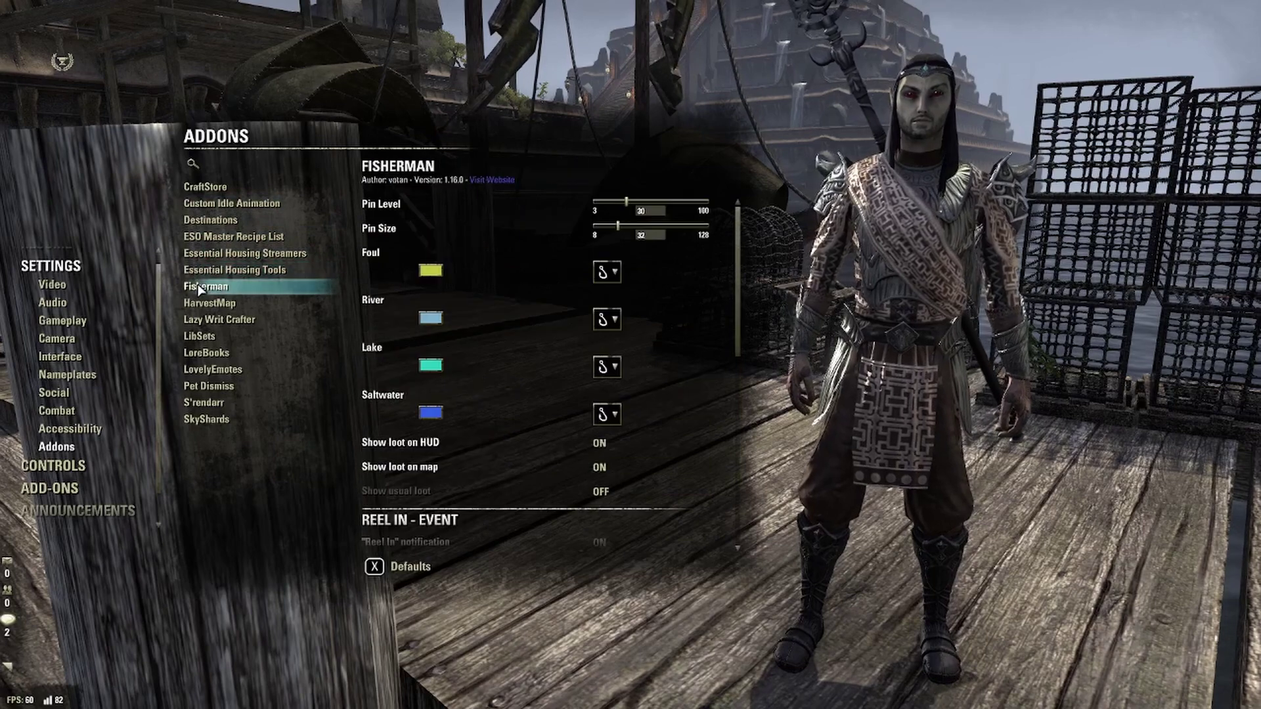
left_click(199, 302)
left_click(199, 320)
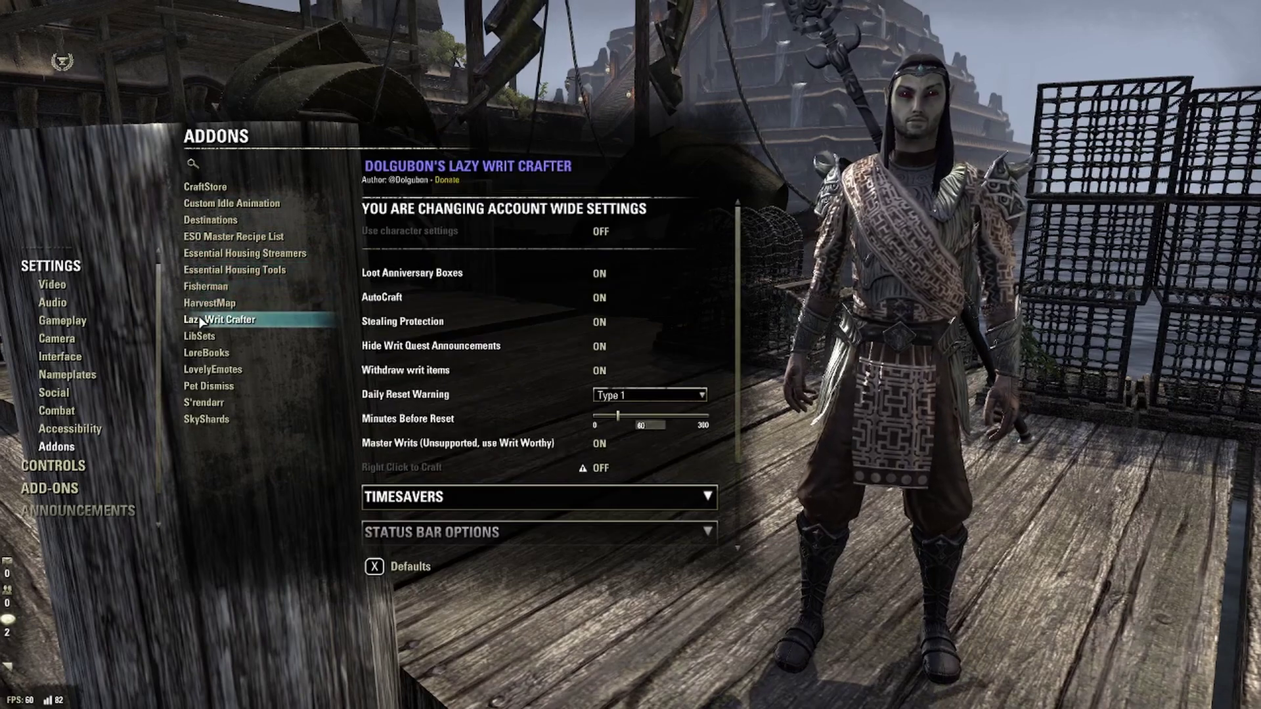
left_click(200, 337)
left_click(200, 353)
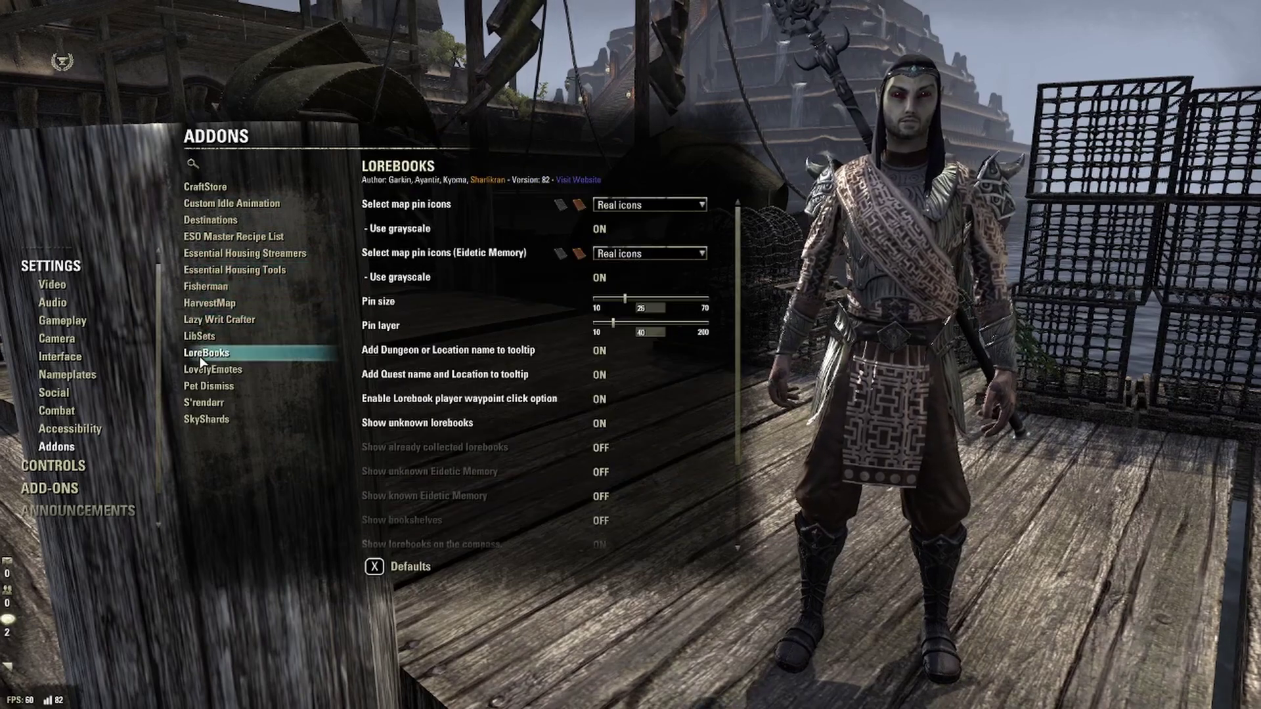
left_click(201, 370)
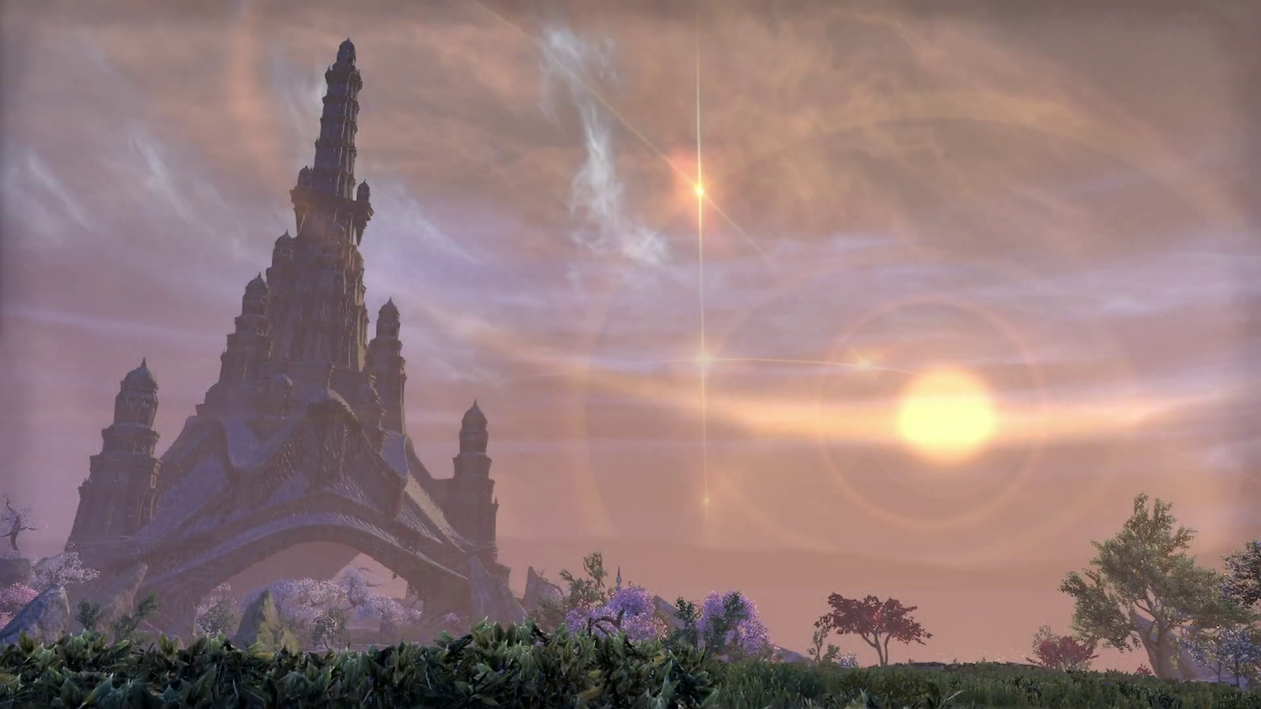